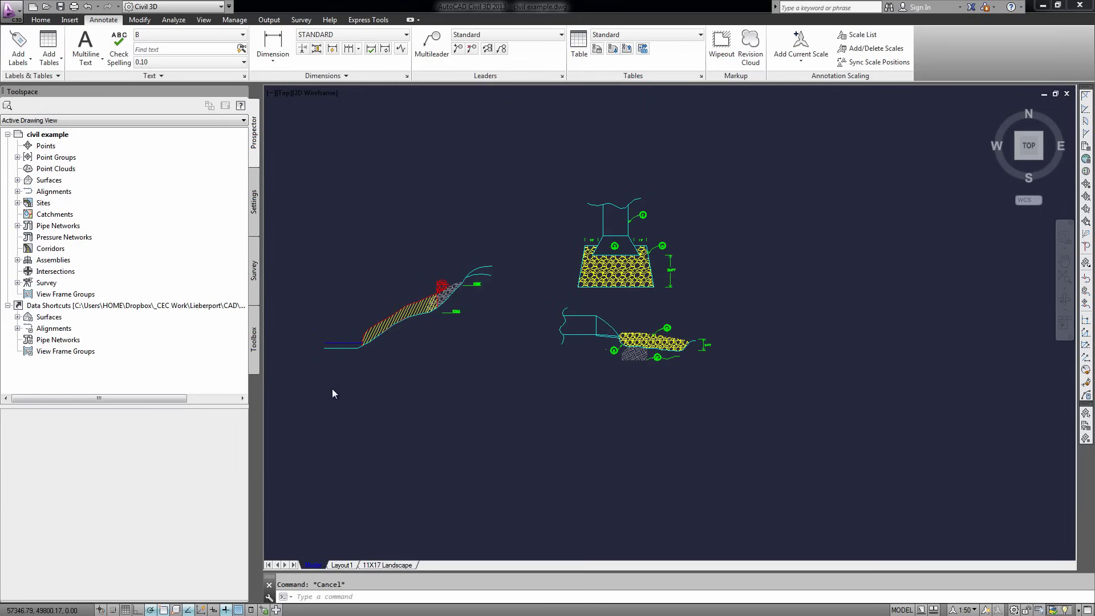
Start a new blank drawing based on the acad.dwt template.
{"action": "left_click", "coordinate": [331, 258]}
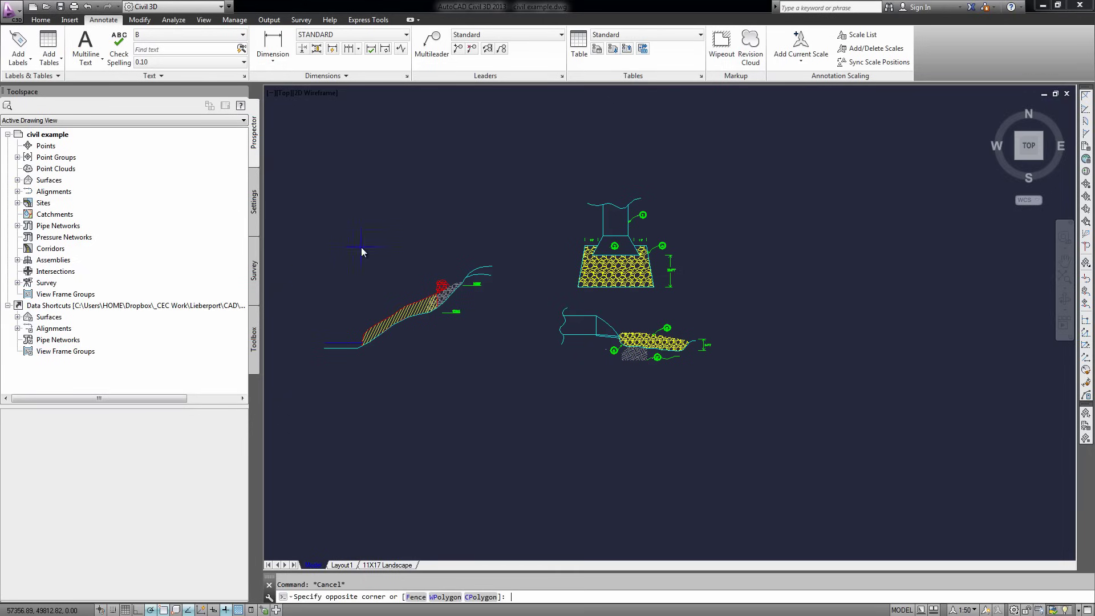
{"action": "key", "text": "Escape"}
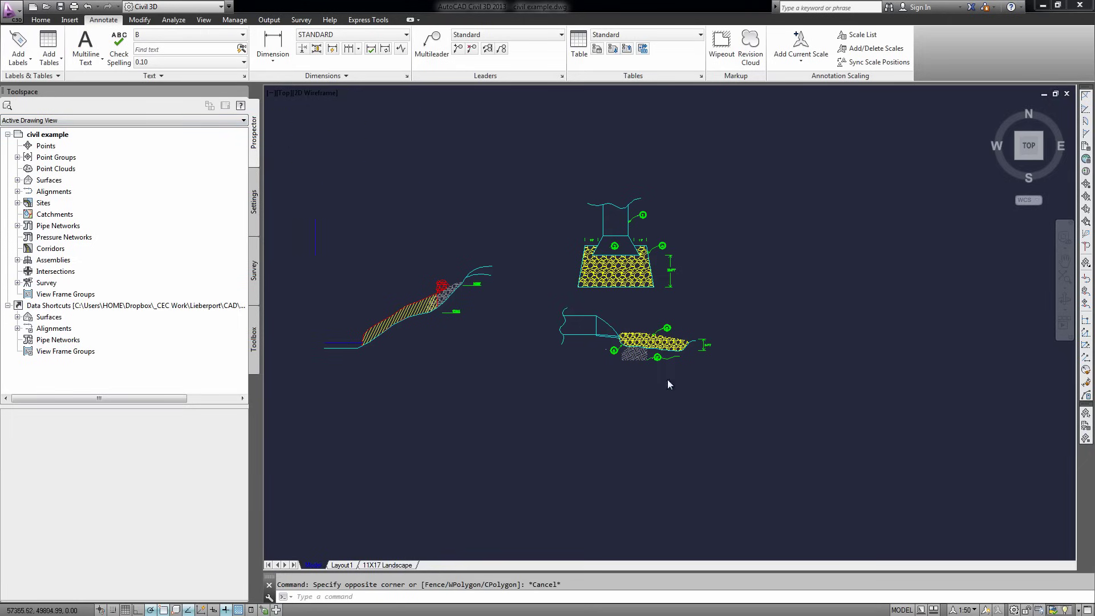
{"action": "left_click", "coordinate": [12, 14]}
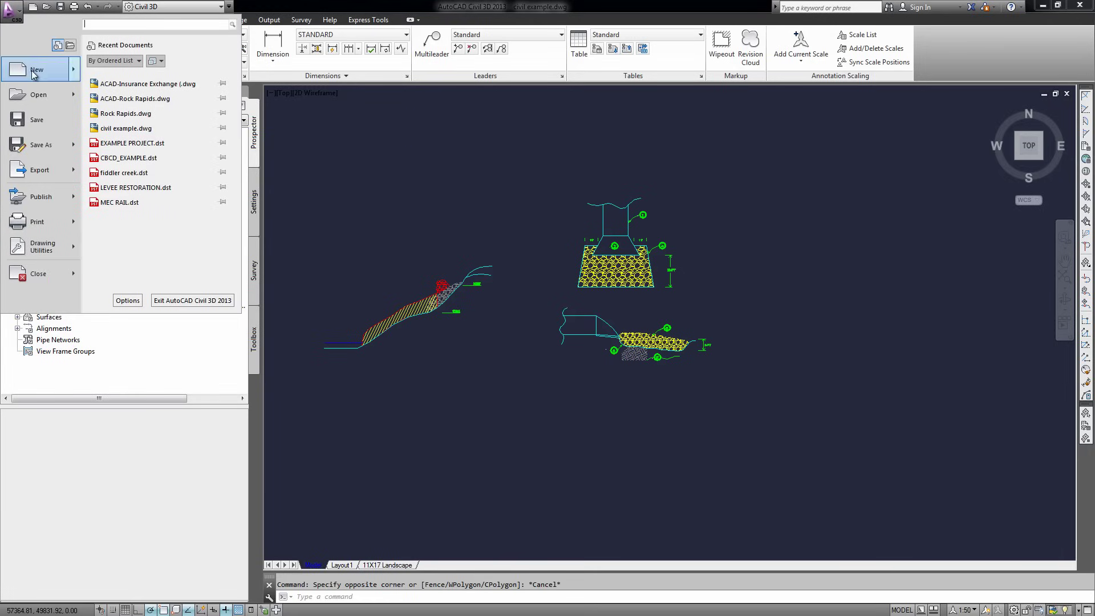
{"action": "mouse_move", "coordinate": [37, 69]}
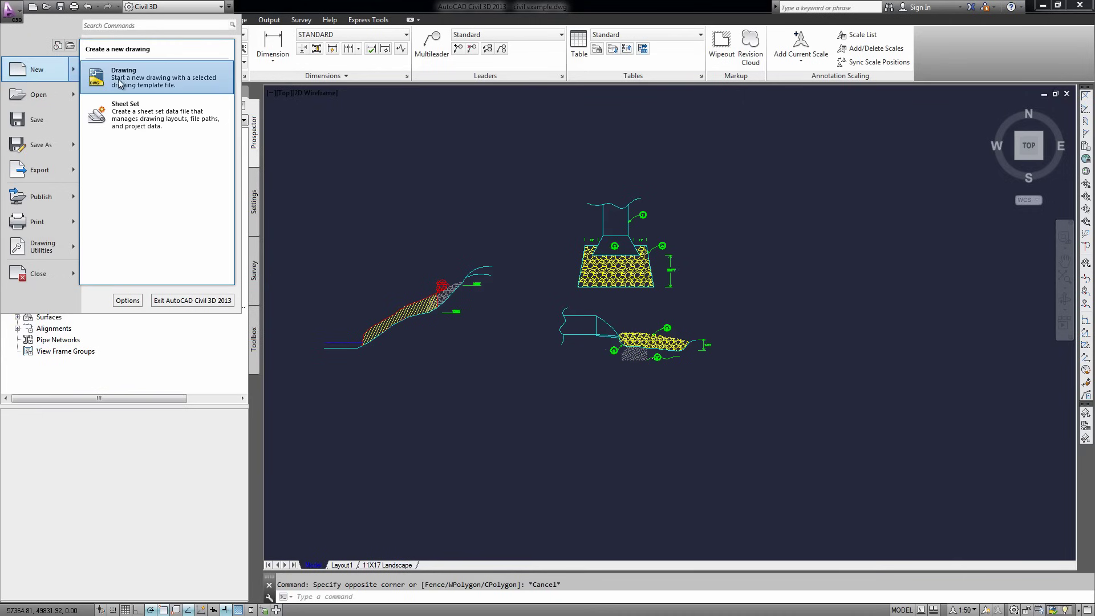
{"action": "left_click", "coordinate": [119, 79]}
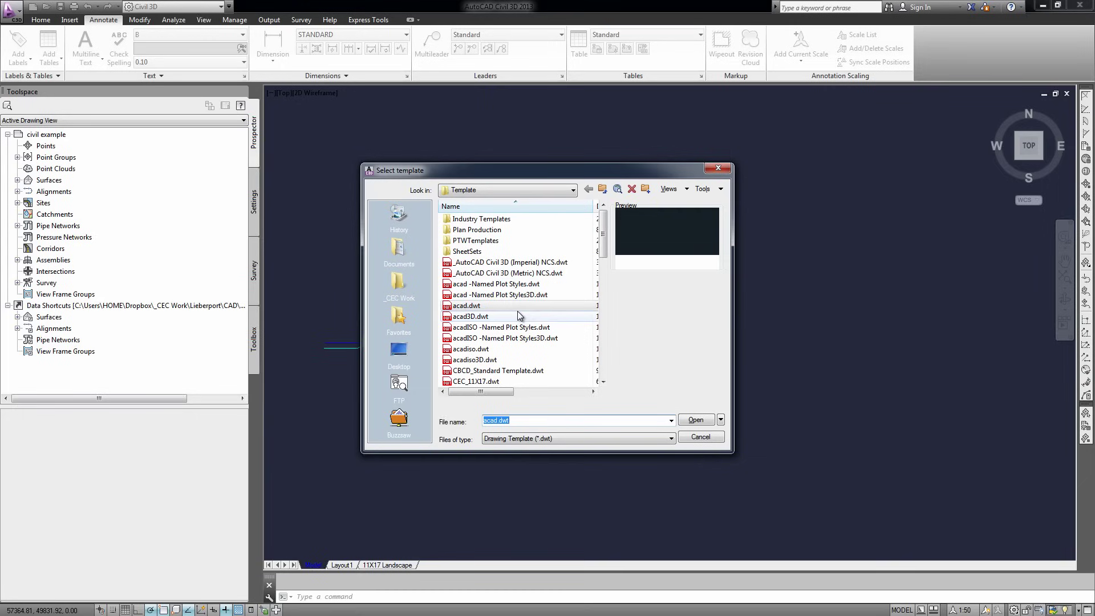
{"action": "double_click", "coordinate": [470, 306]}
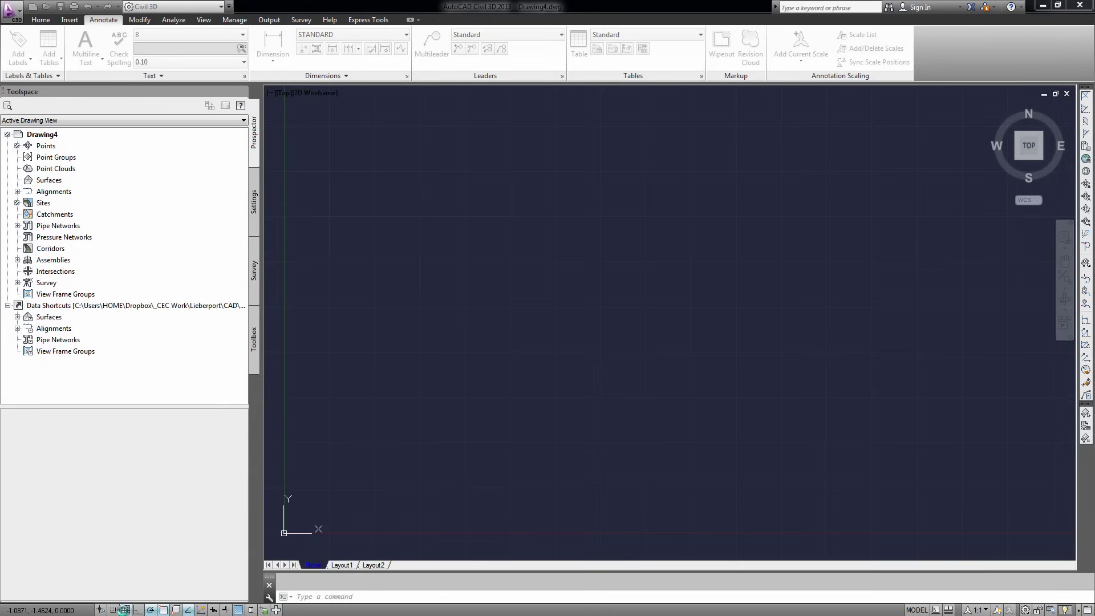
Start Drawing5 with QNew, zoom to extents, and switch to the Layout1 sheet.
{"action": "left_click", "coordinate": [34, 9]}
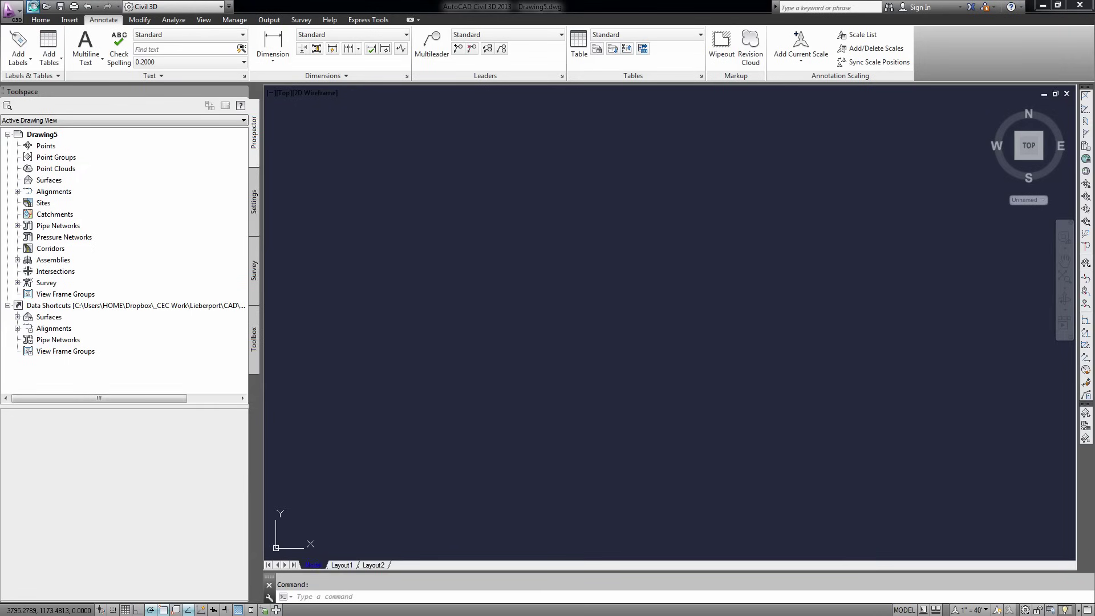
{"action": "left_click", "coordinate": [498, 240]}
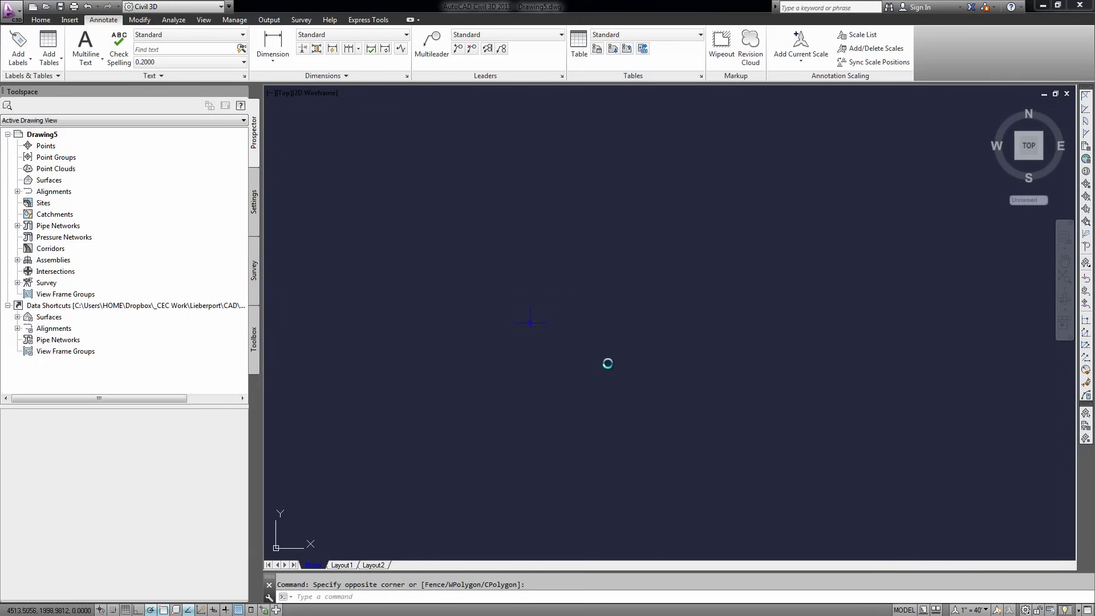
{"action": "type", "text": "z"}
{"action": "key", "text": "Return"}
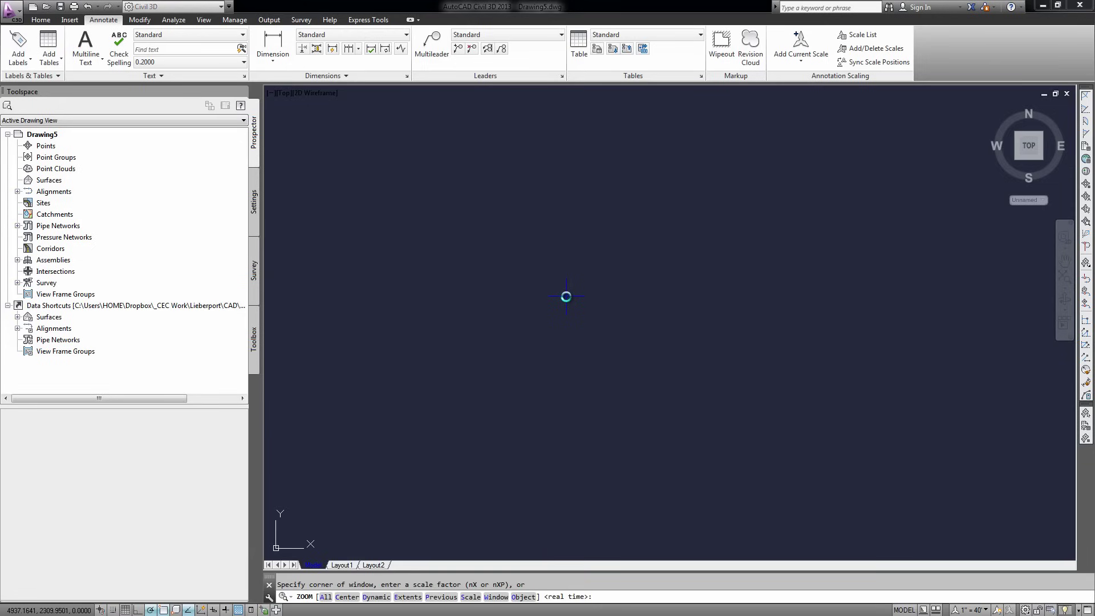
{"action": "type", "text": "e"}
{"action": "key", "text": "Return"}
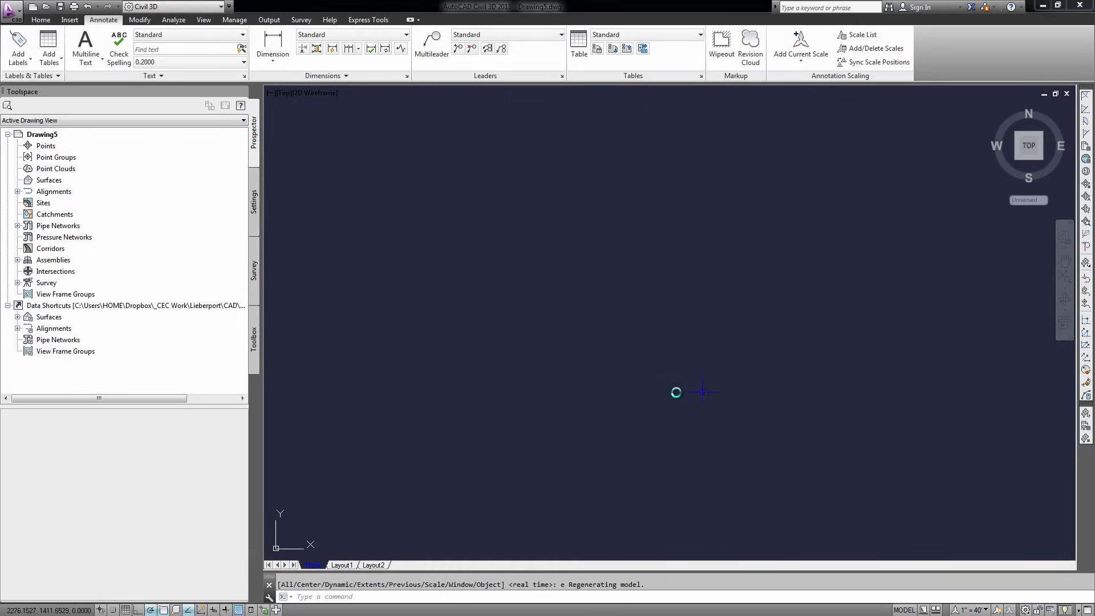
{"action": "left_click", "coordinate": [342, 564]}
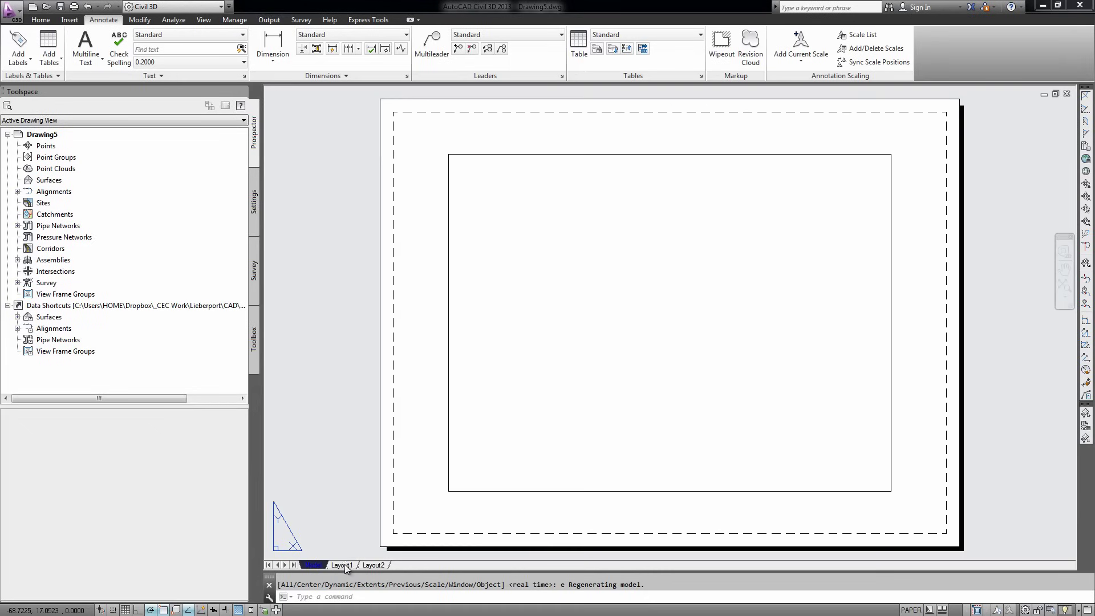
{"action": "left_click", "coordinate": [374, 565]}
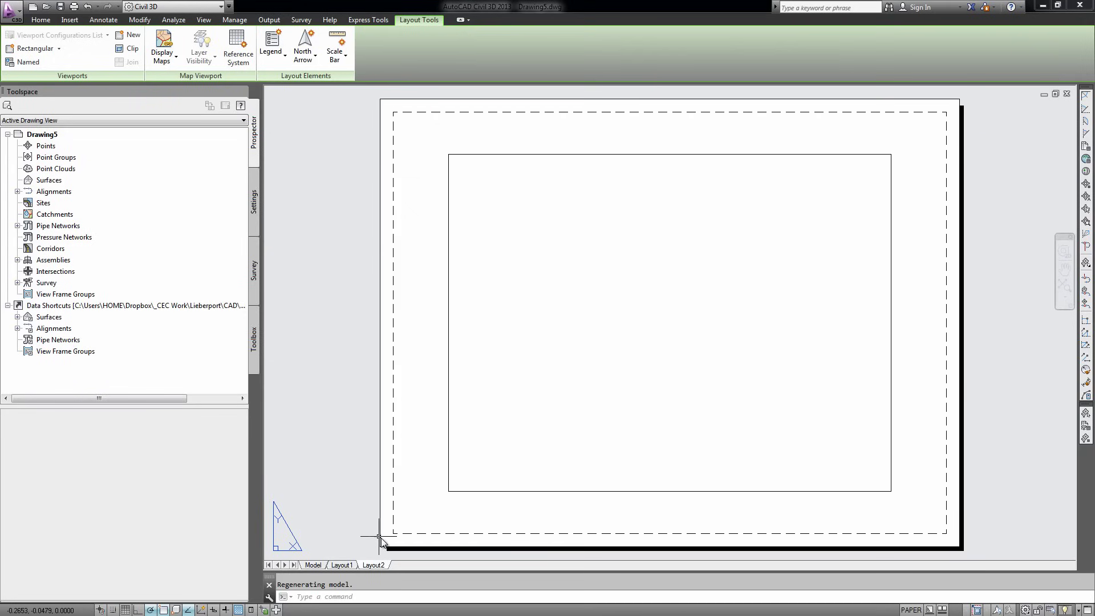
{"action": "key", "text": "Escape"}
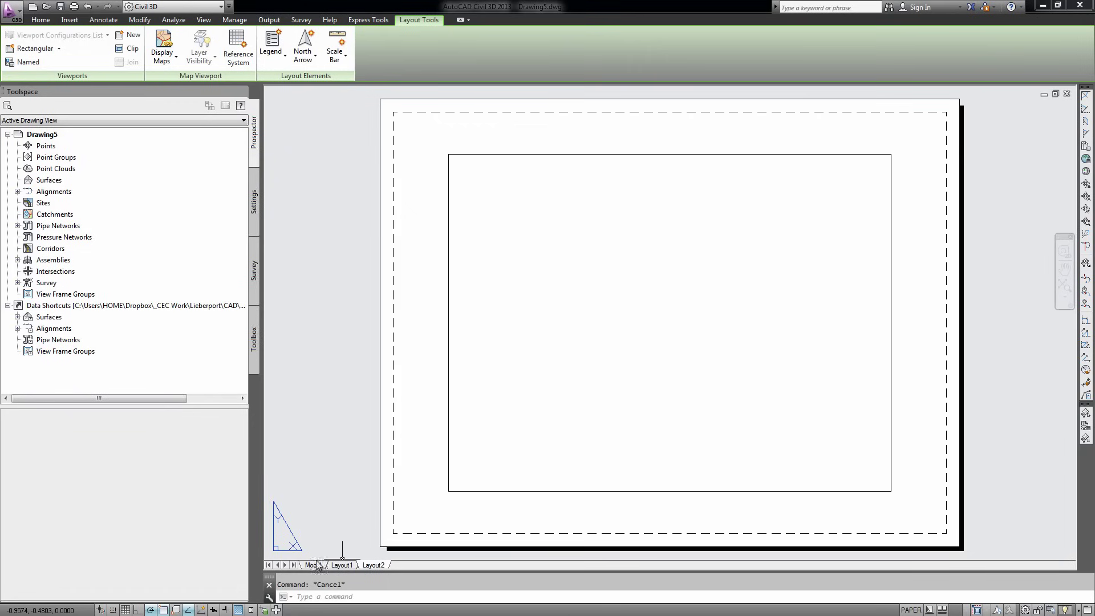
{"action": "left_click", "coordinate": [325, 564]}
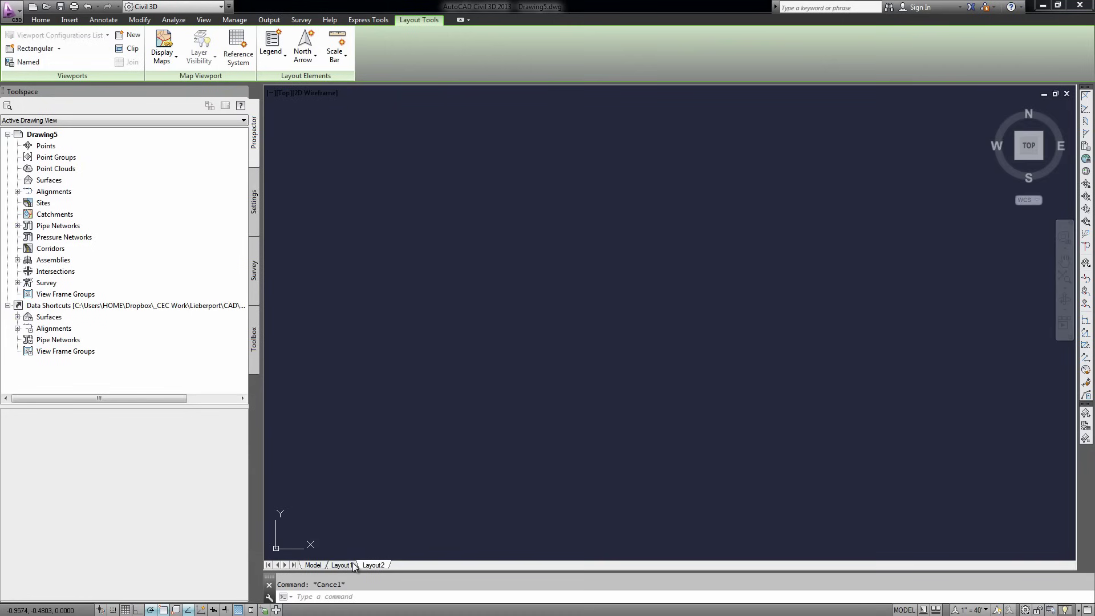
{"action": "left_click", "coordinate": [342, 565]}
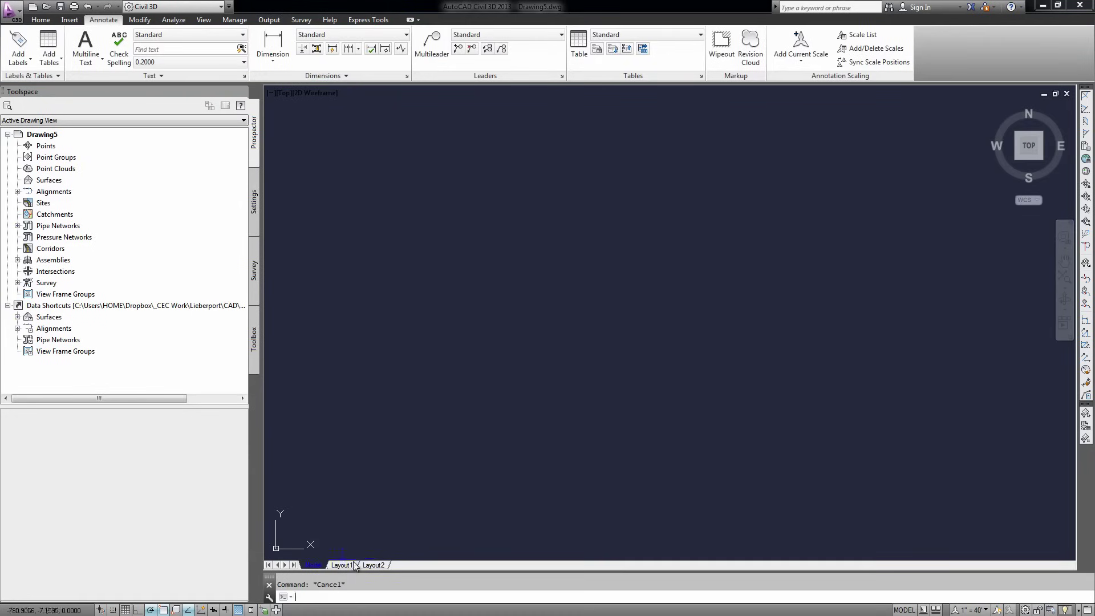
{"action": "left_click", "coordinate": [366, 566]}
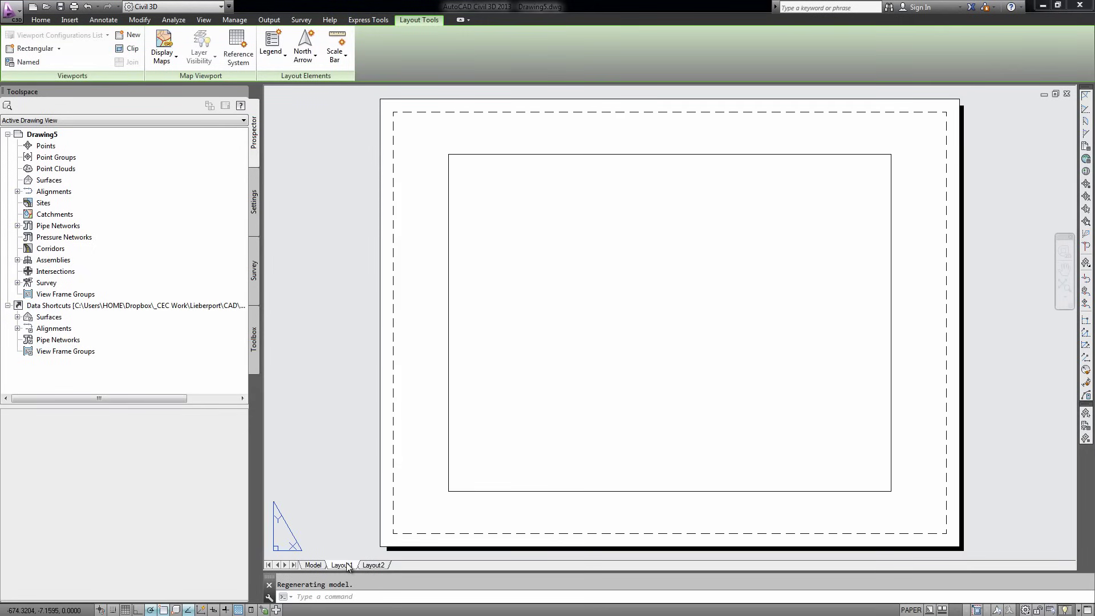
Add a new layout, Layout3, from the layout tab menu and make it active.
{"action": "right_click", "coordinate": [348, 569]}
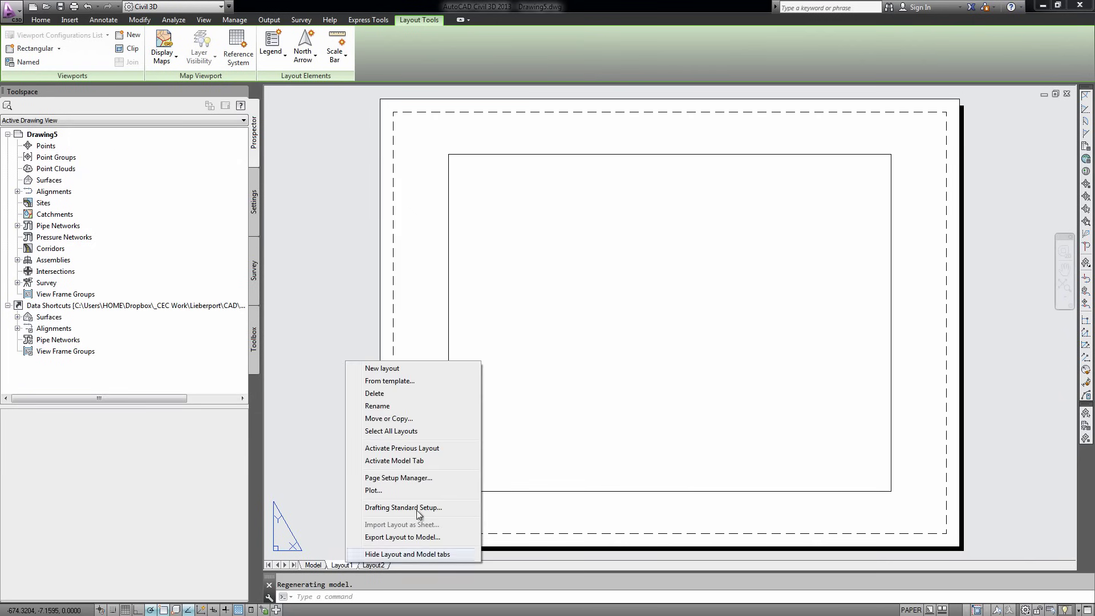
{"action": "left_click", "coordinate": [374, 373]}
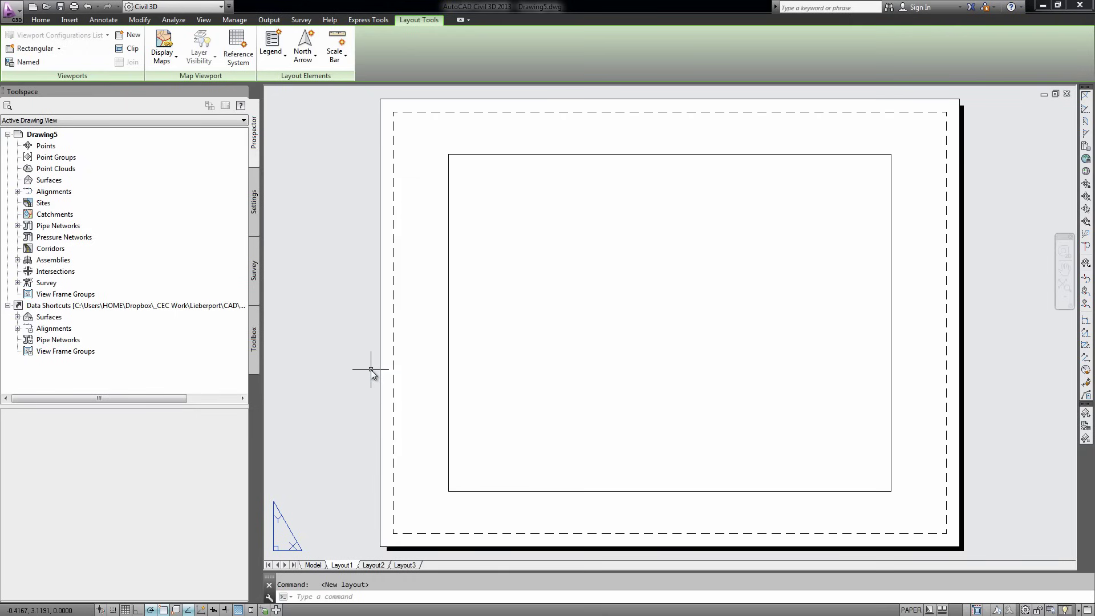
{"action": "left_click", "coordinate": [407, 564]}
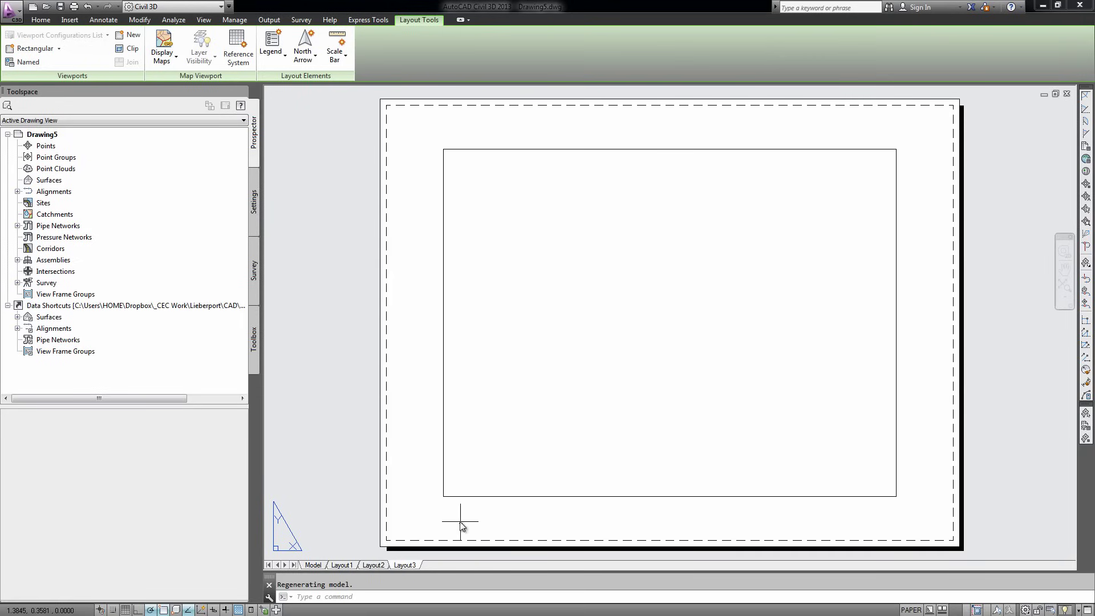
{"action": "left_click", "coordinate": [517, 518]}
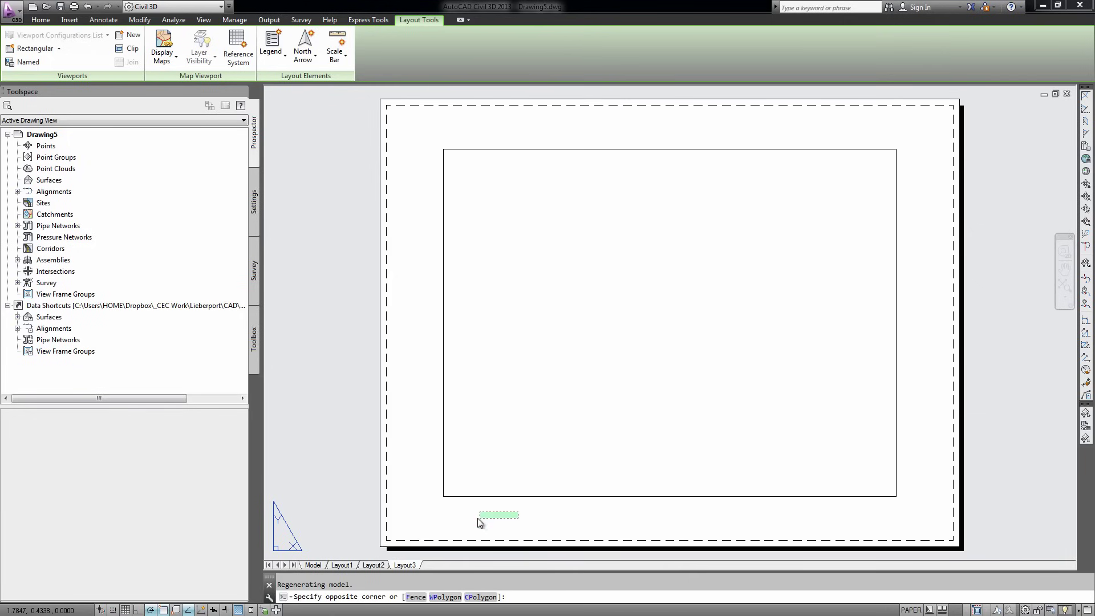
{"action": "key", "text": "Escape"}
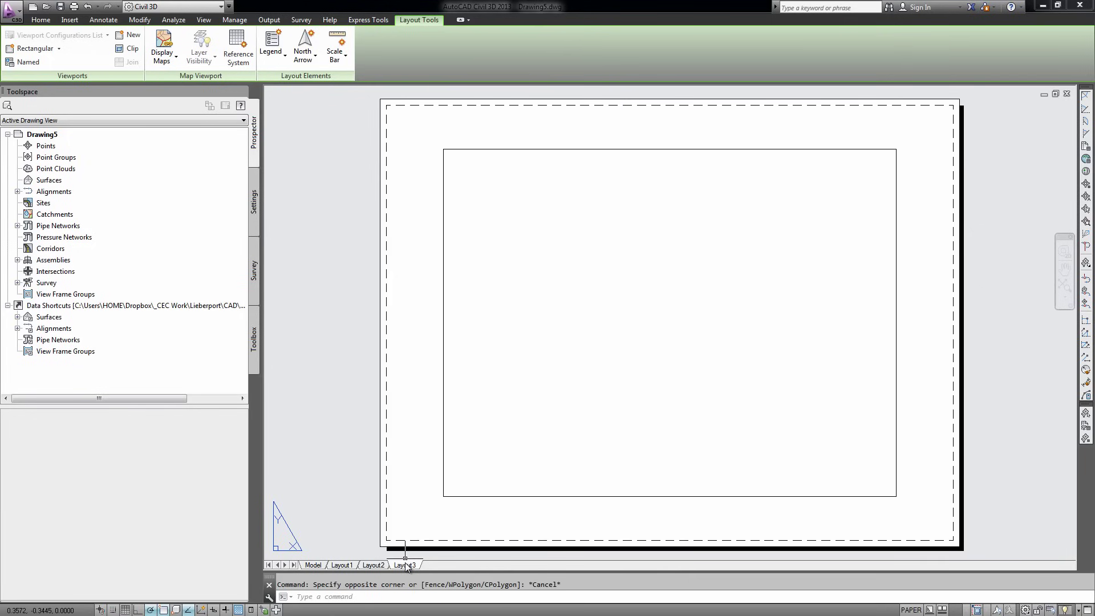
Rename the Layout3 tab to 'New 11 x 17'.
{"action": "right_click", "coordinate": [407, 567]}
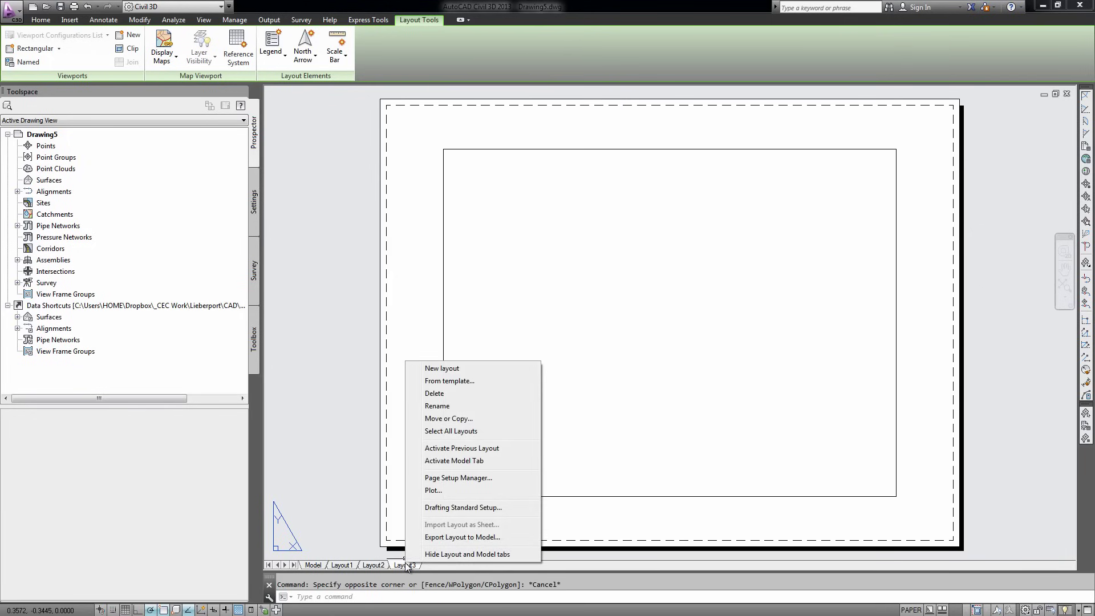
{"action": "left_click", "coordinate": [450, 406]}
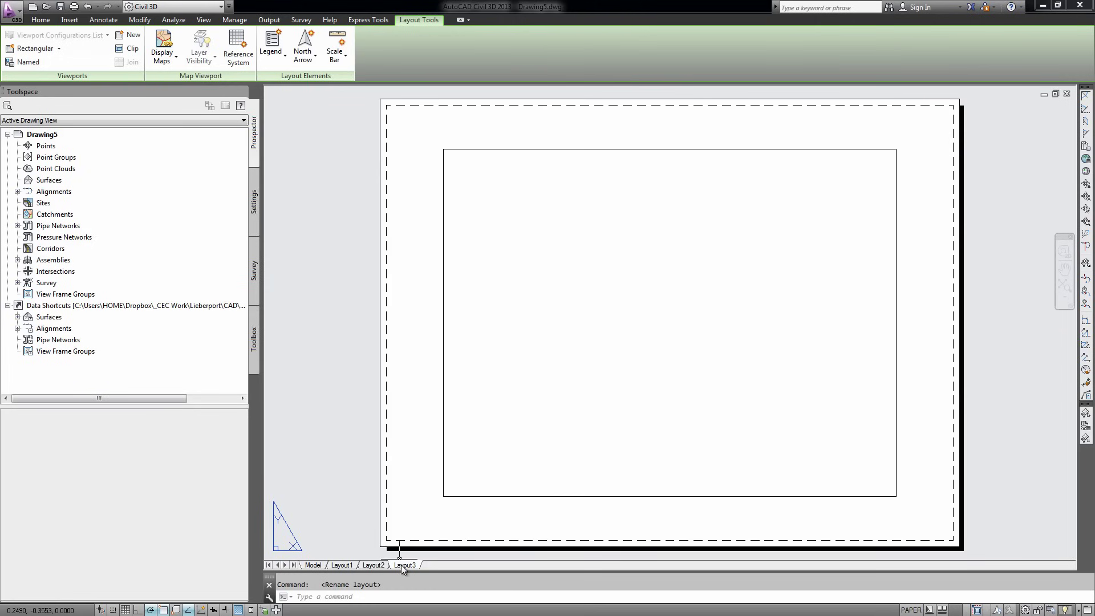
{"action": "right_click", "coordinate": [400, 566]}
{"action": "left_click", "coordinate": [429, 411]}
{"action": "double_click", "coordinate": [403, 565]}
{"action": "left_click", "coordinate": [345, 484]}
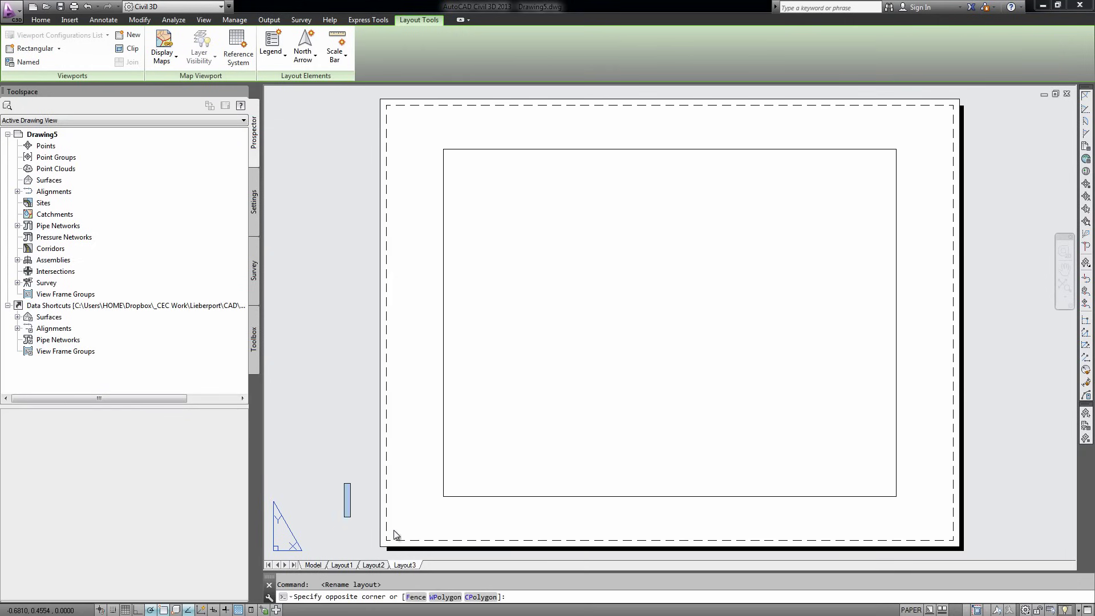
{"action": "key", "text": "Escape"}
{"action": "double_click", "coordinate": [409, 565]}
{"action": "type", "text": "New 11 x 17"}
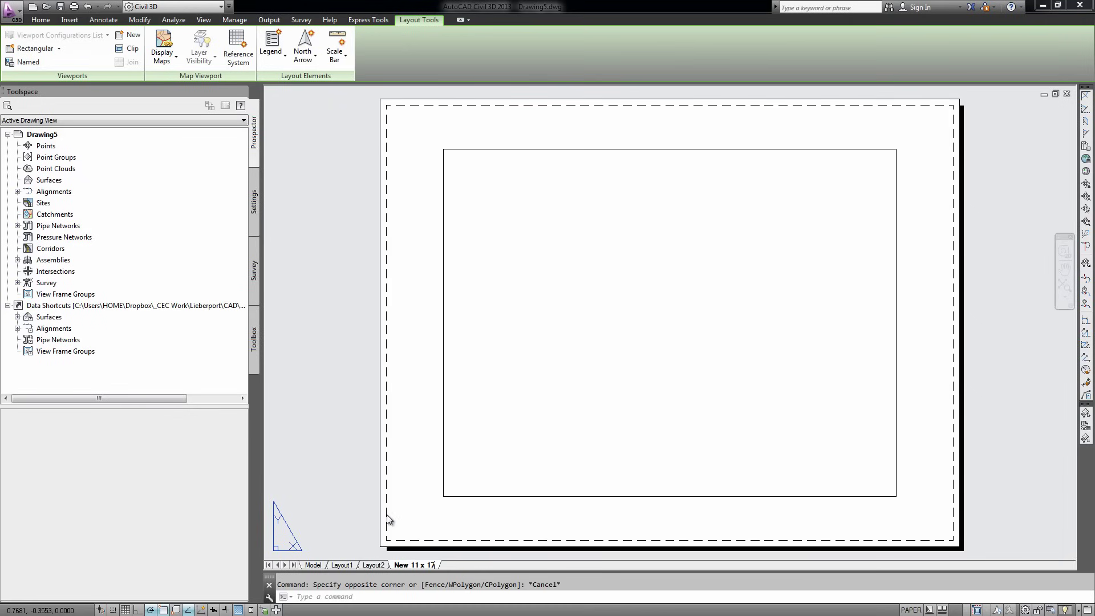
{"action": "key", "text": "Return"}
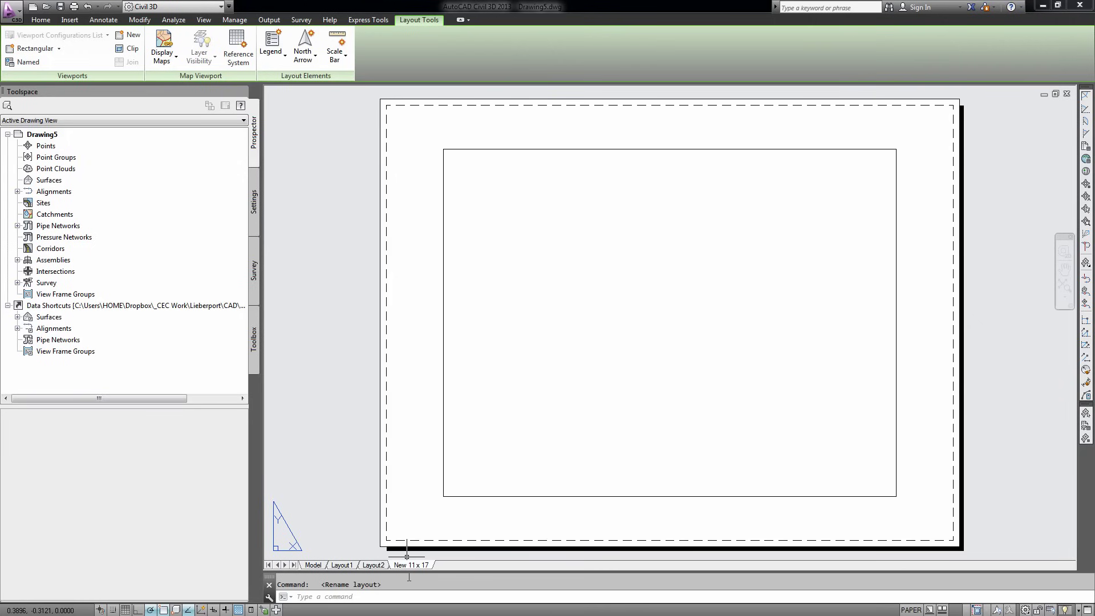
Open the Page Setup Manager for 'New 11 x 17' and modify its page setup.
{"action": "right_click", "coordinate": [409, 567]}
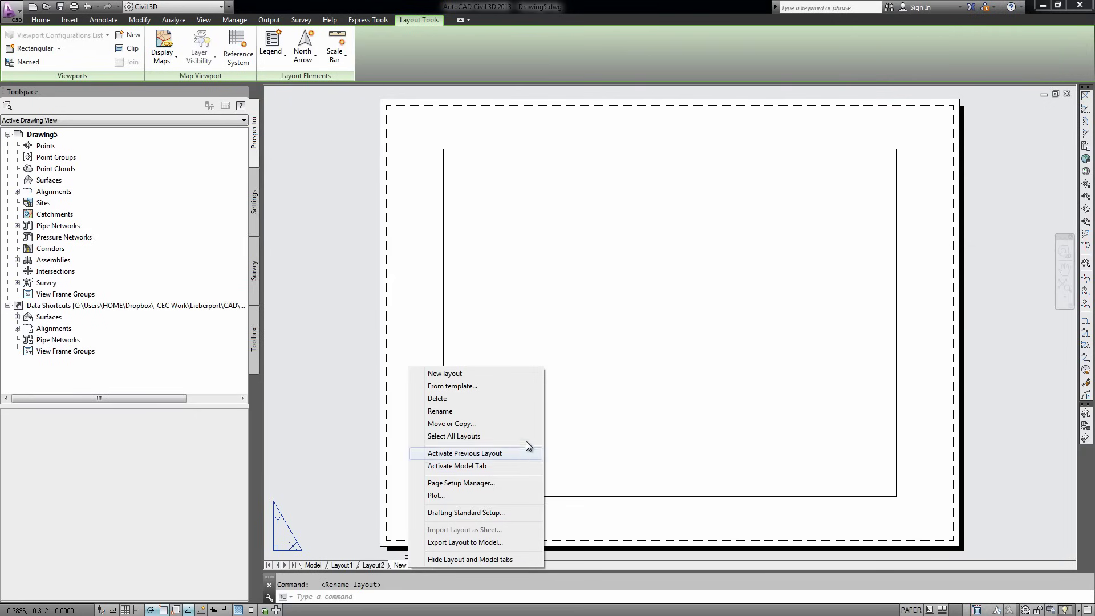
{"action": "left_click", "coordinate": [471, 484]}
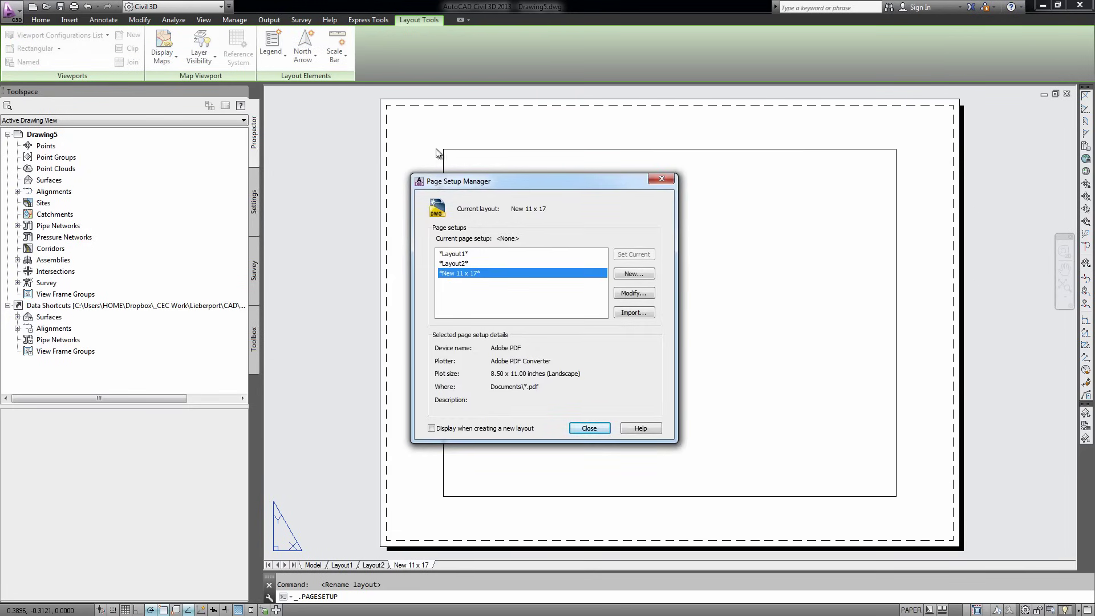
{"action": "left_click_drag", "start_coordinate": [543, 177], "coordinate": [424, 129]}
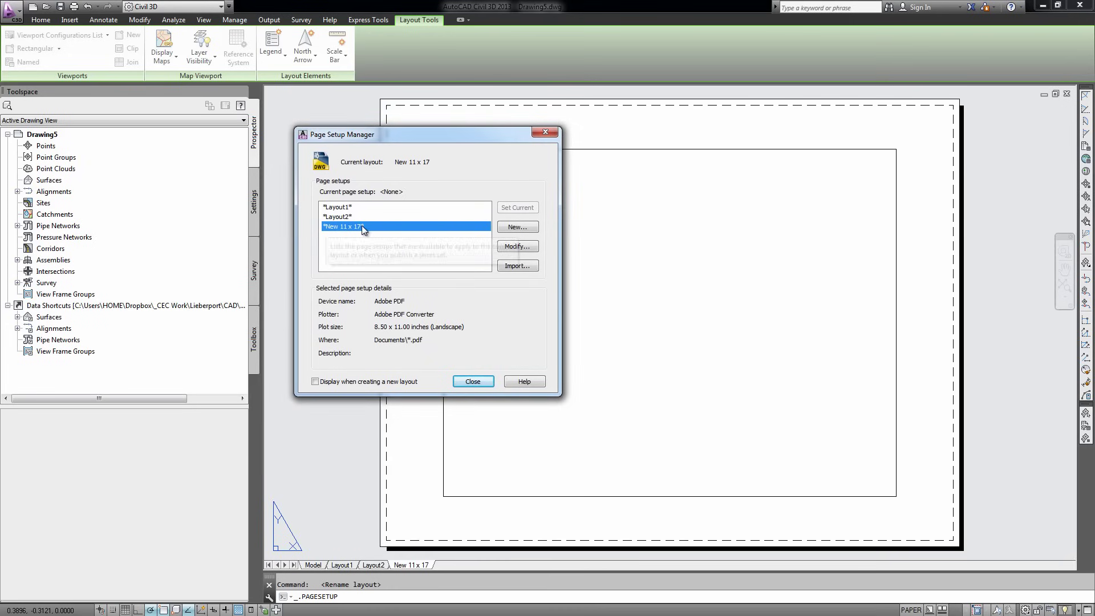
{"action": "left_click", "coordinate": [515, 248]}
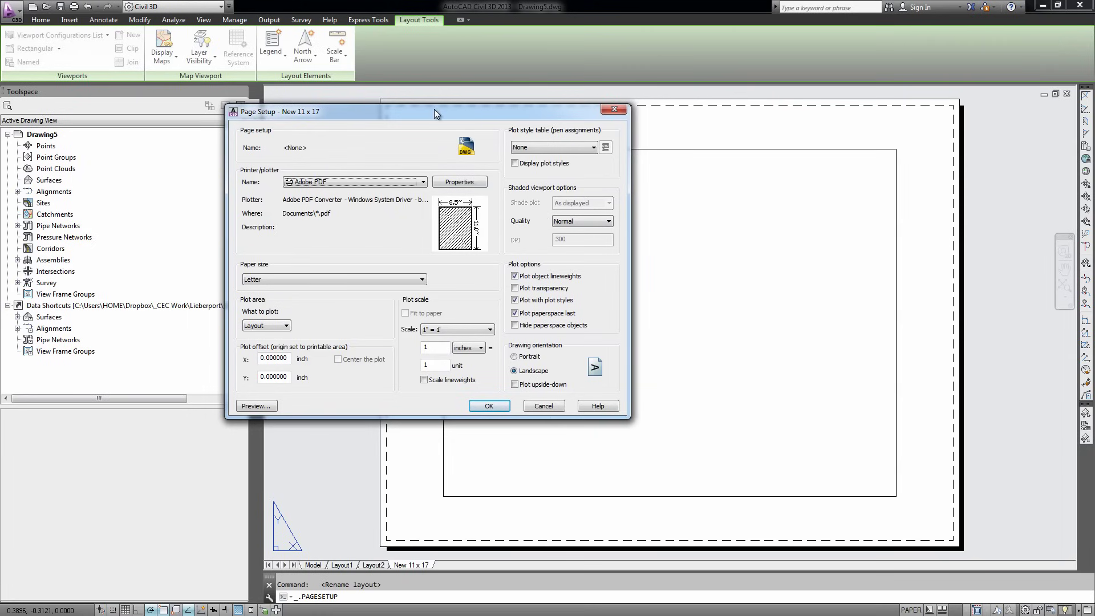
{"action": "left_click_drag", "start_coordinate": [434, 109], "coordinate": [331, 119]}
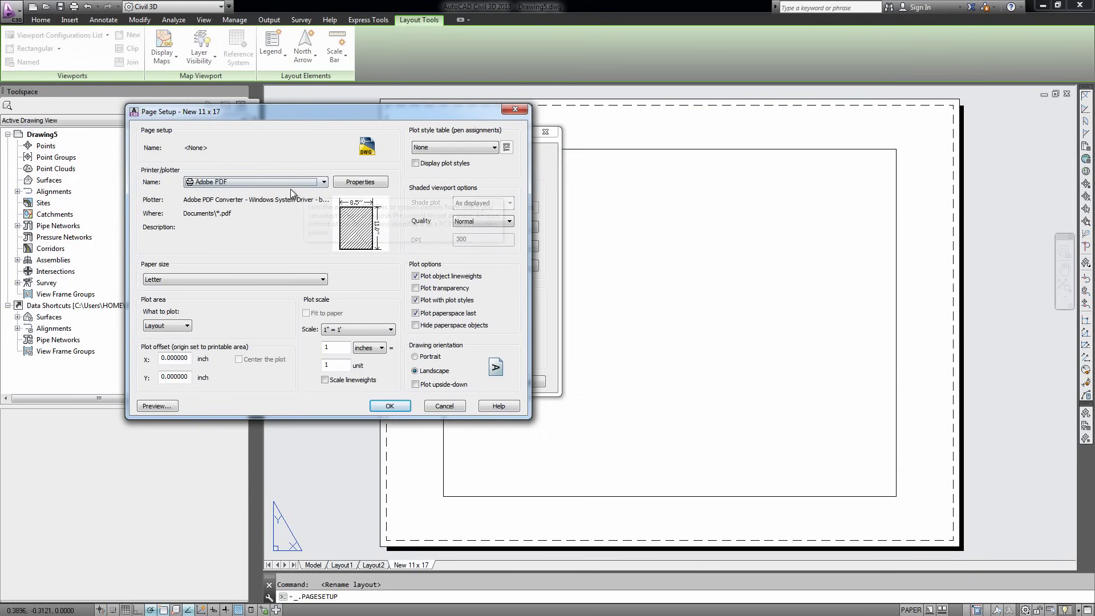
Set the page setup printer to DWG To PDF.pc3.
{"action": "left_click", "coordinate": [232, 181]}
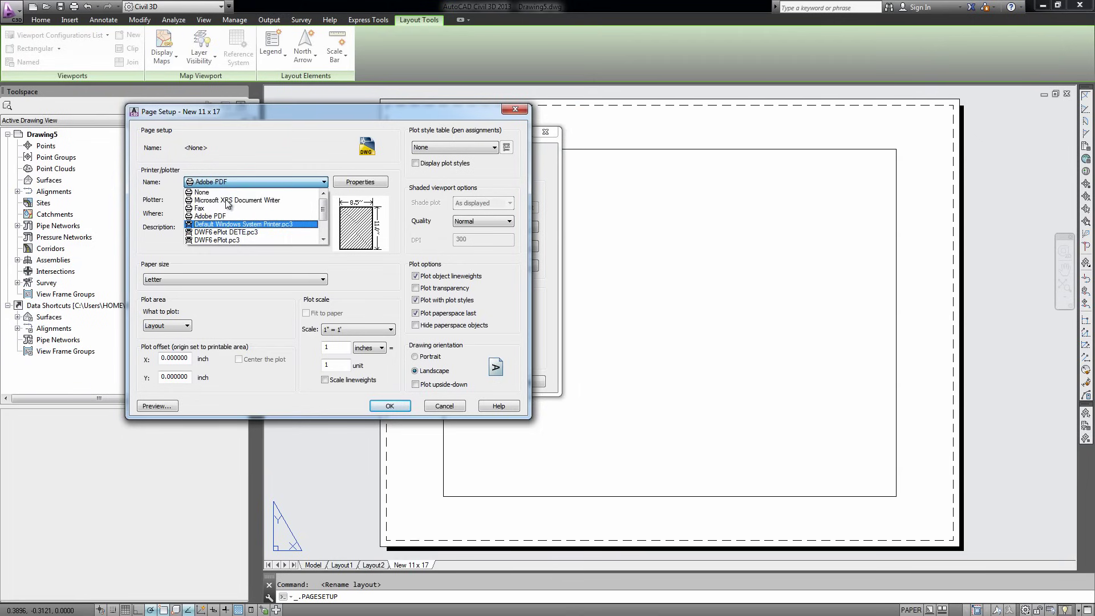
{"action": "scroll", "coordinate": [238, 222], "scroll_direction": "down", "scroll_amount": 1}
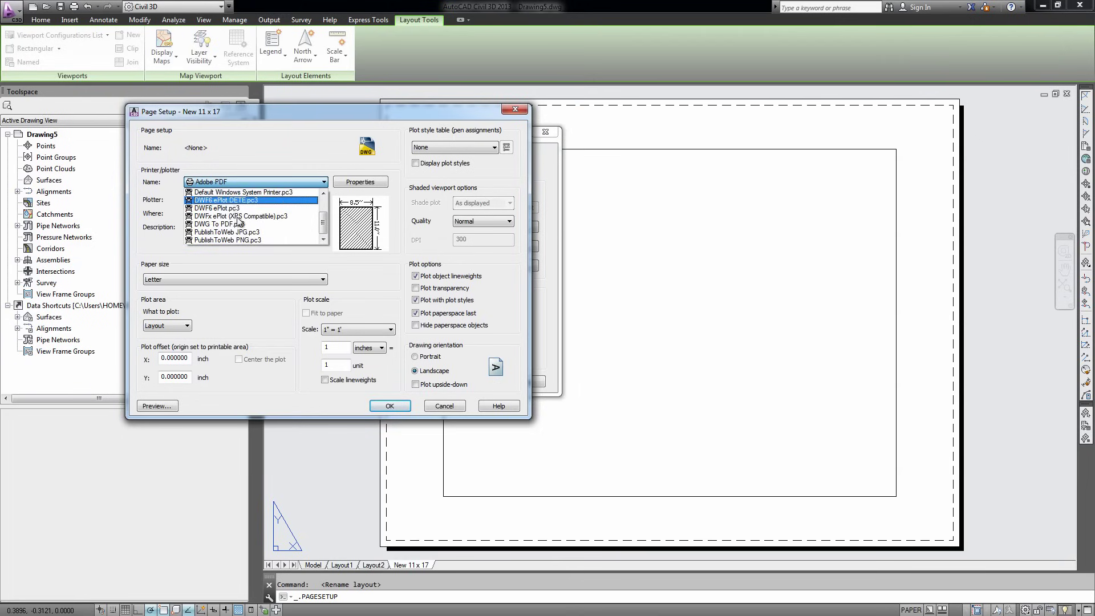
{"action": "left_click", "coordinate": [232, 227]}
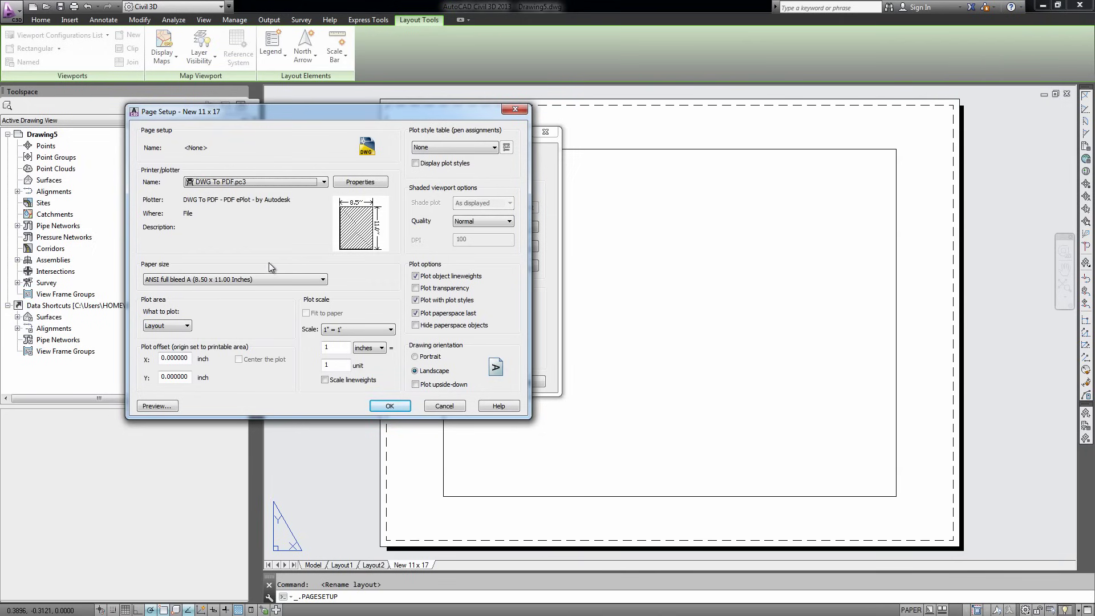
Choose ANSI full bleed B (11.00 x 17.00 Inches) paper with portrait orientation.
{"action": "left_click", "coordinate": [179, 283]}
{"action": "left_click", "coordinate": [178, 283]}
{"action": "scroll", "coordinate": [193, 310], "scroll_direction": "up", "scroll_amount": 3}
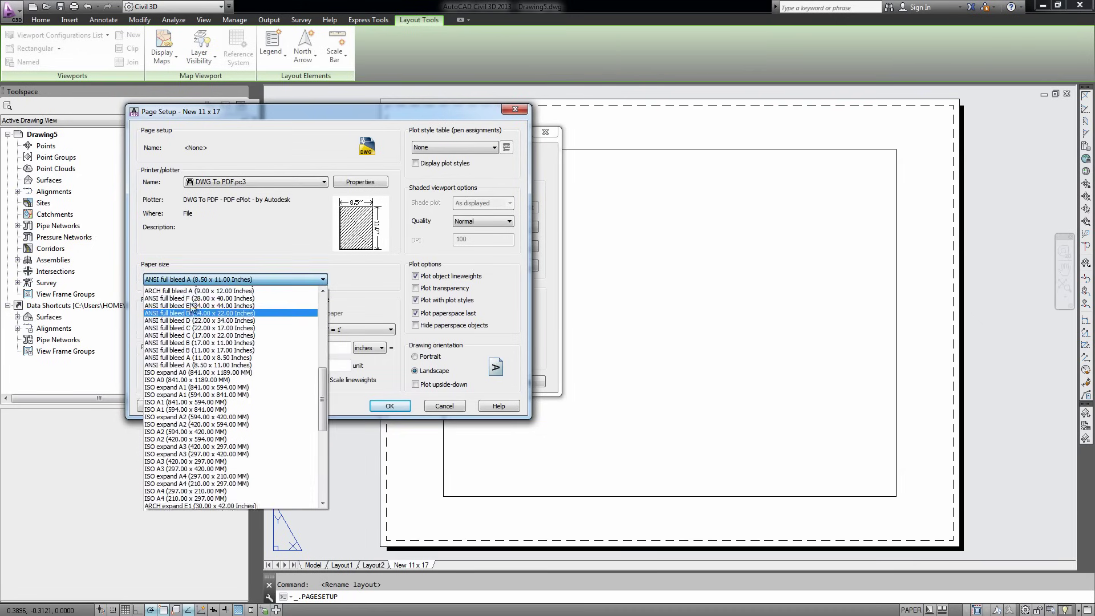
{"action": "scroll", "coordinate": [193, 307], "scroll_direction": "down", "scroll_amount": 3}
{"action": "scroll", "coordinate": [263, 354], "scroll_direction": "down", "scroll_amount": 3}
{"action": "scroll", "coordinate": [255, 368], "scroll_direction": "down", "scroll_amount": 3}
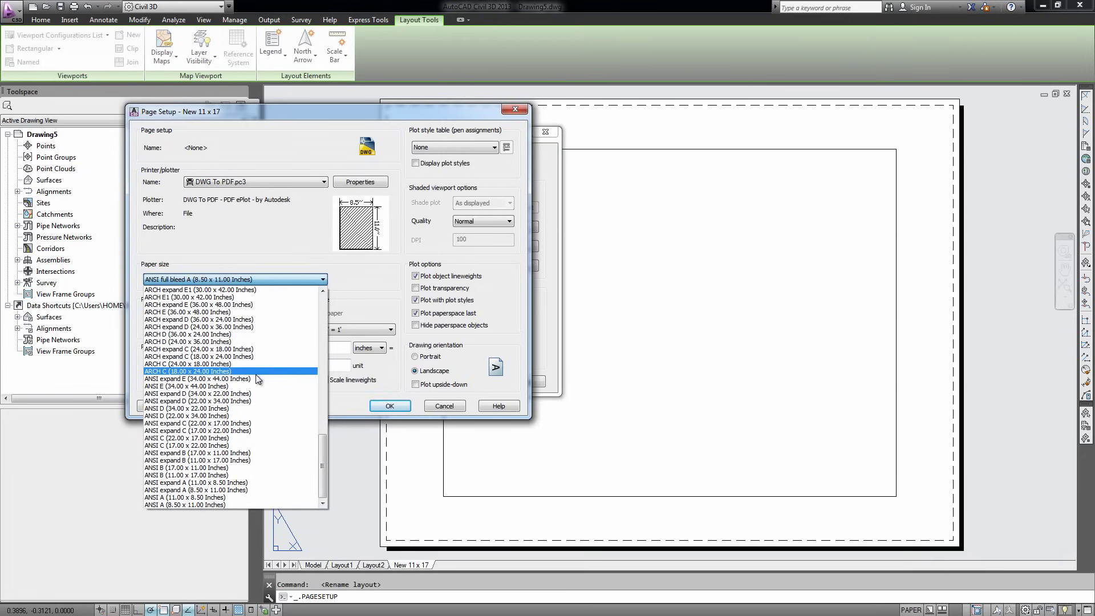
{"action": "scroll", "coordinate": [256, 376], "scroll_direction": "up", "scroll_amount": 3}
{"action": "scroll", "coordinate": [253, 372], "scroll_direction": "up", "scroll_amount": 3}
{"action": "scroll", "coordinate": [244, 368], "scroll_direction": "up", "scroll_amount": 5}
{"action": "scroll", "coordinate": [226, 363], "scroll_direction": "up", "scroll_amount": 5}
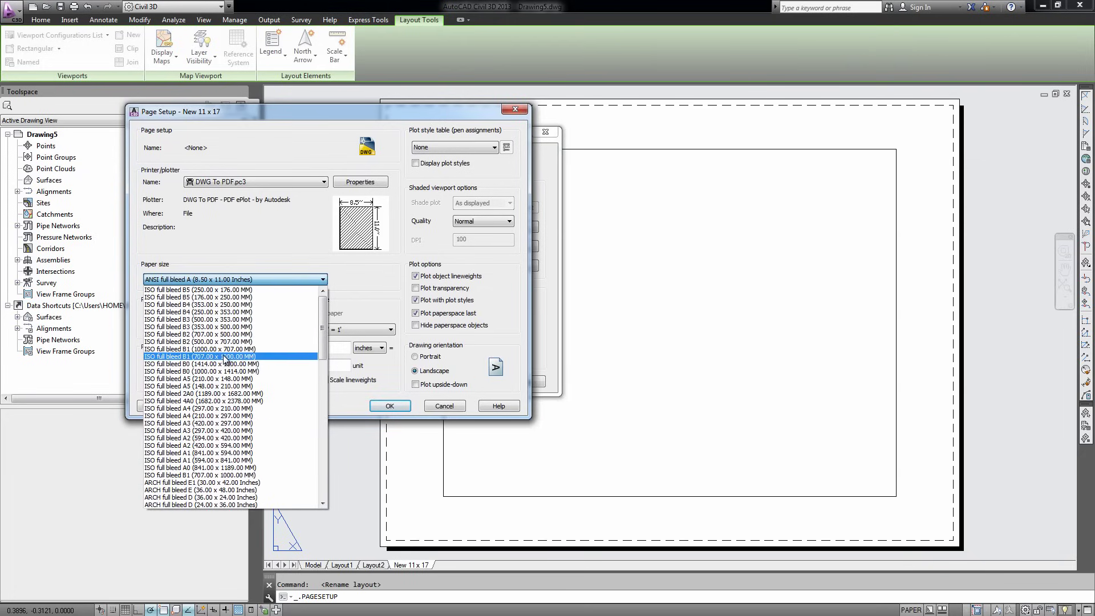
{"action": "scroll", "coordinate": [232, 357], "scroll_direction": "down", "scroll_amount": 3}
{"action": "scroll", "coordinate": [244, 354], "scroll_direction": "down", "scroll_amount": 2}
{"action": "scroll", "coordinate": [258, 350], "scroll_direction": "down", "scroll_amount": 2}
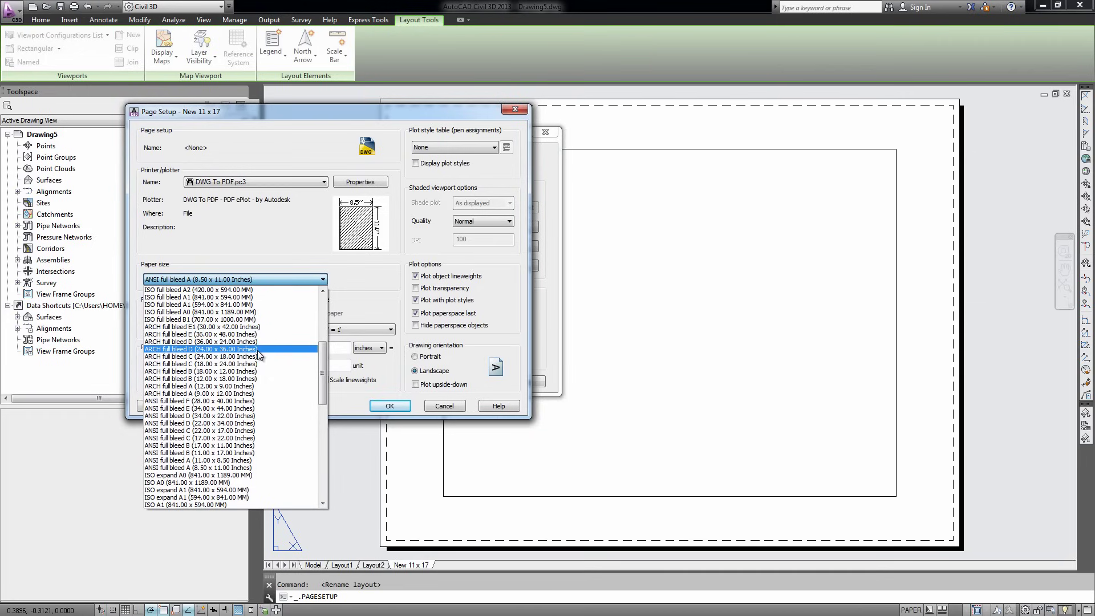
{"action": "scroll", "coordinate": [276, 357], "scroll_direction": "down", "scroll_amount": 2}
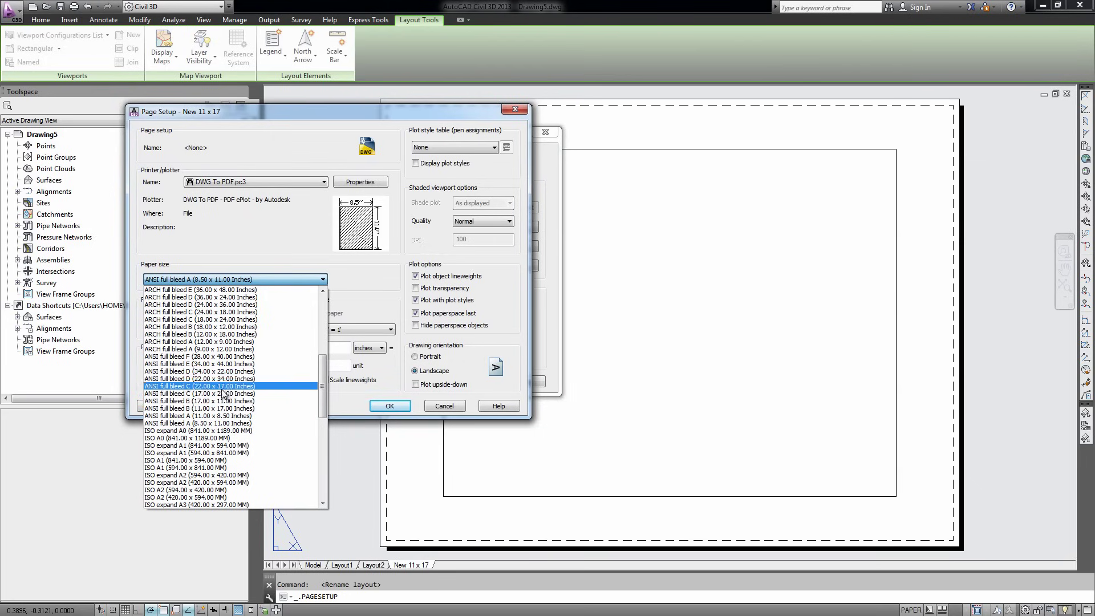
{"action": "scroll", "coordinate": [232, 395], "scroll_direction": "down", "scroll_amount": 1}
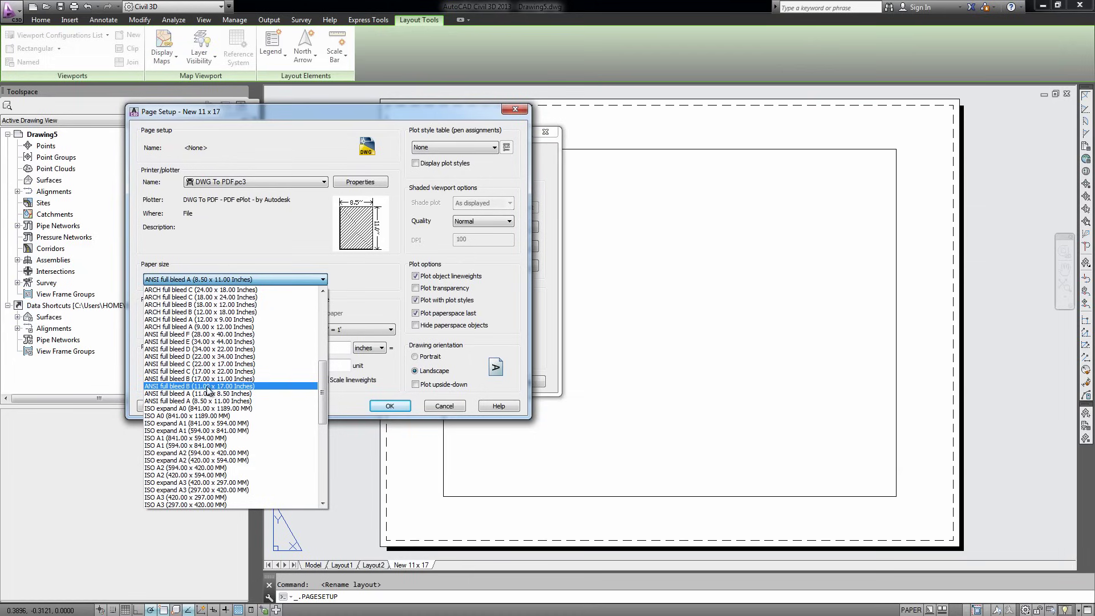
{"action": "left_click", "coordinate": [205, 387]}
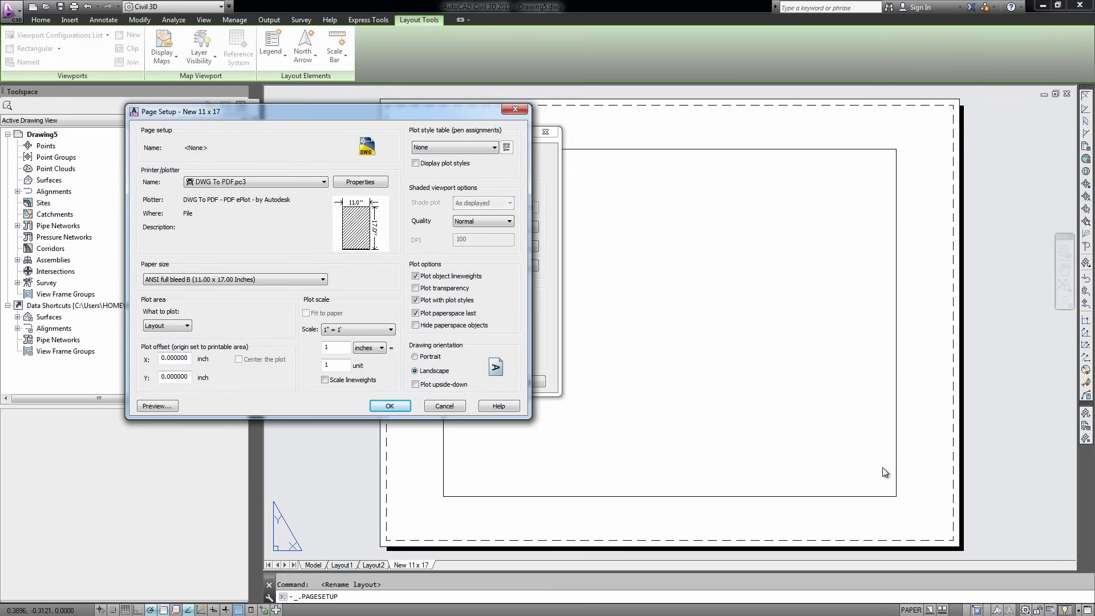
{"action": "left_click", "coordinate": [417, 356]}
Switch the sheet back to landscape and set the plot area to Extents.
{"action": "left_click", "coordinate": [416, 371]}
{"action": "left_click", "coordinate": [179, 331]}
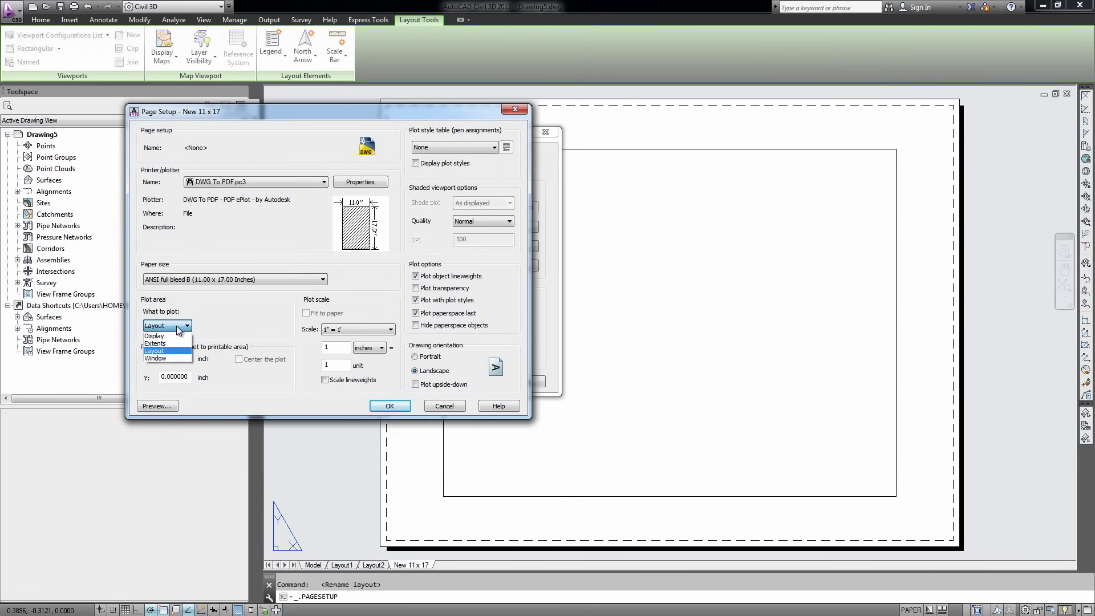
{"action": "left_click", "coordinate": [157, 352]}
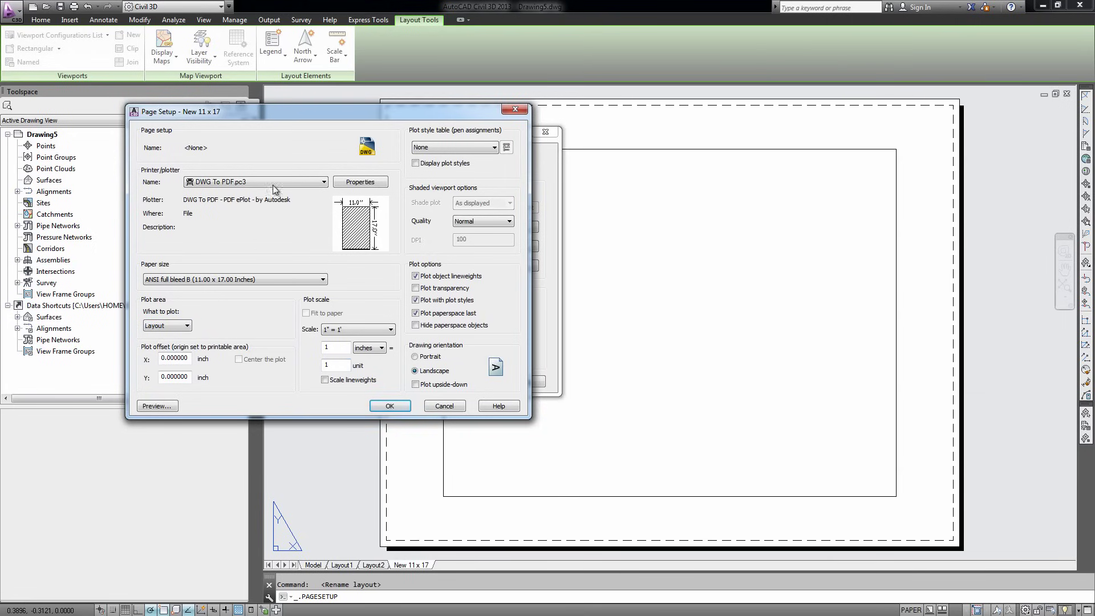
{"action": "mouse_move", "coordinate": [325, 110]}
{"action": "left_mouse_down"}
{"action": "mouse_move", "coordinate": [223, 263]}
{"action": "mouse_move", "coordinate": [210, 239]}
{"action": "left_mouse_up"}
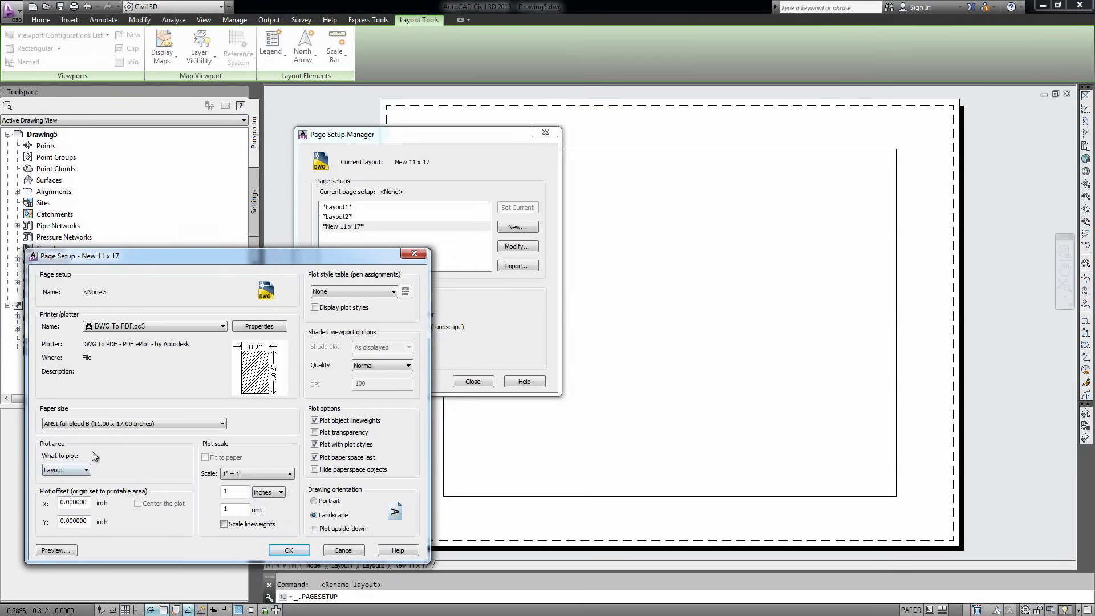
{"action": "left_click", "coordinate": [81, 470]}
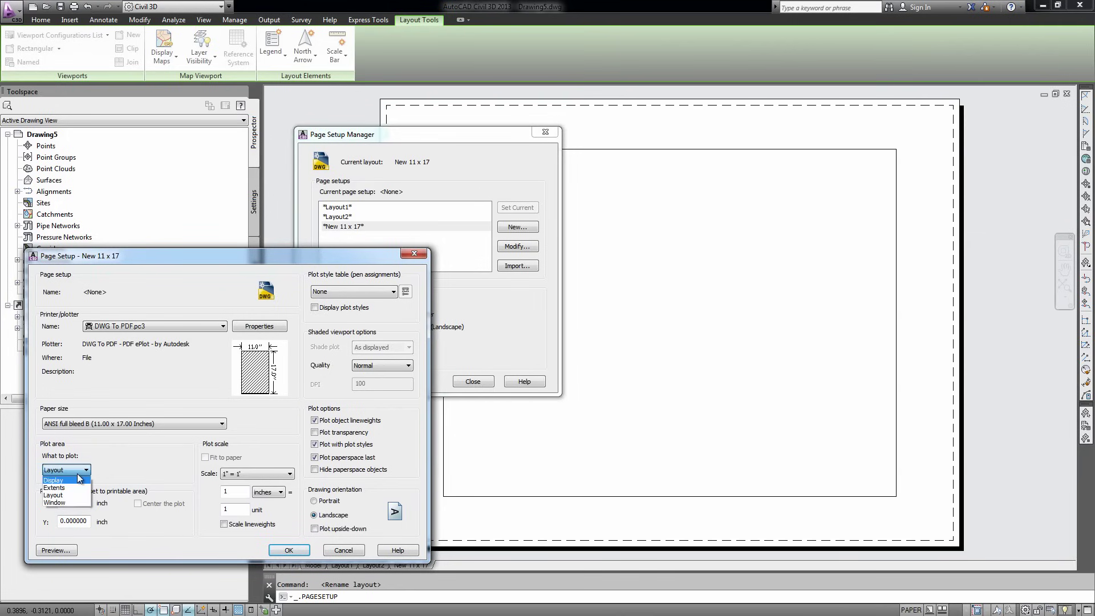
{"action": "left_click", "coordinate": [54, 488]}
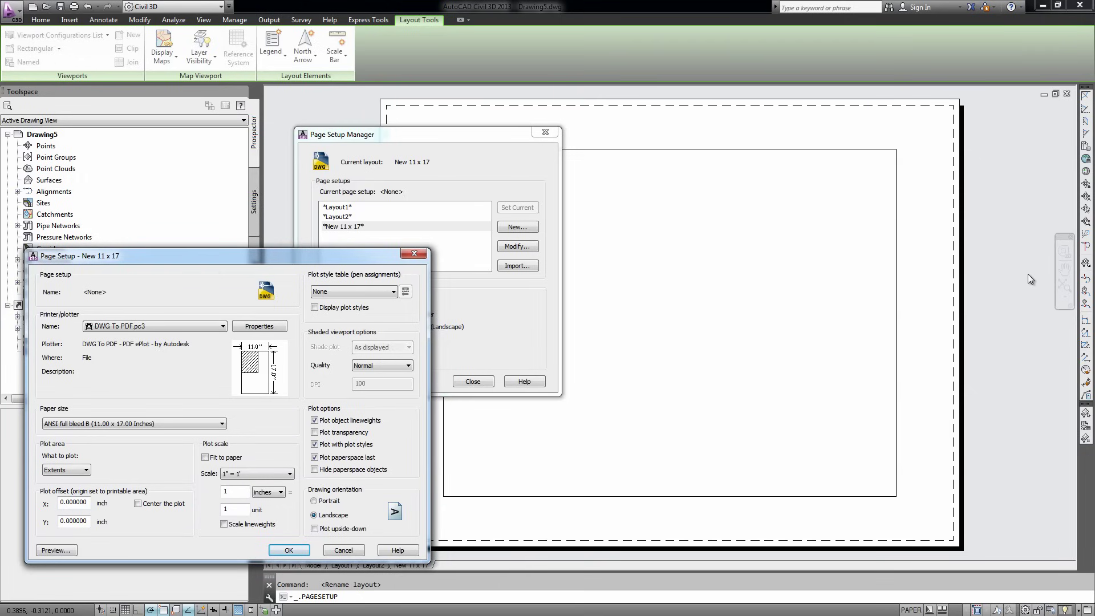
Set the plot area to Window, picking corners at the sheet's top-left and bottom-right.
{"action": "left_click", "coordinate": [73, 474]}
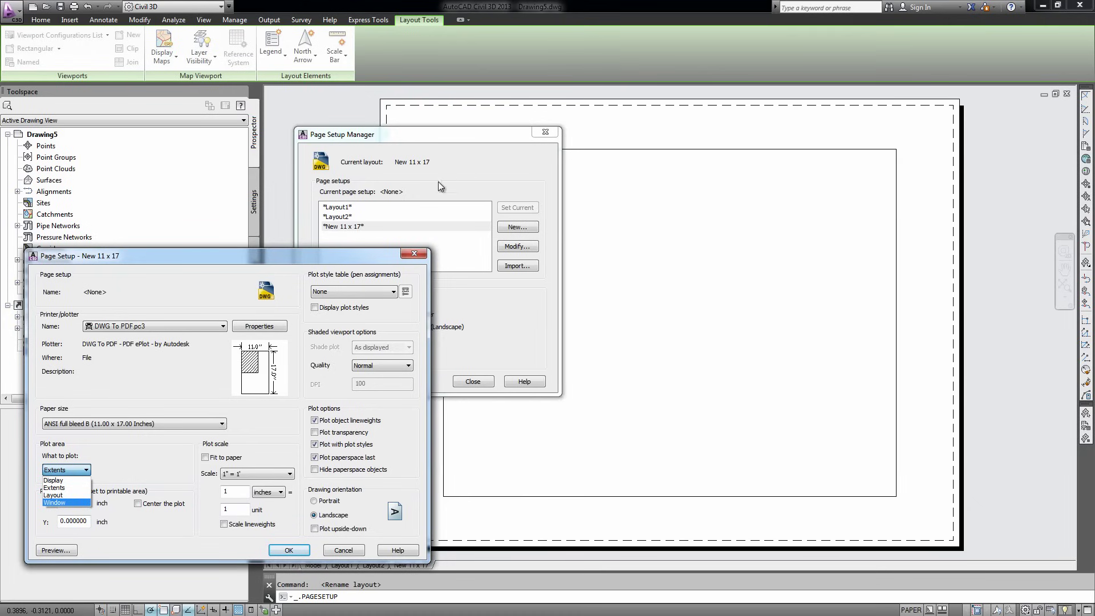
{"action": "left_click", "coordinate": [55, 503]}
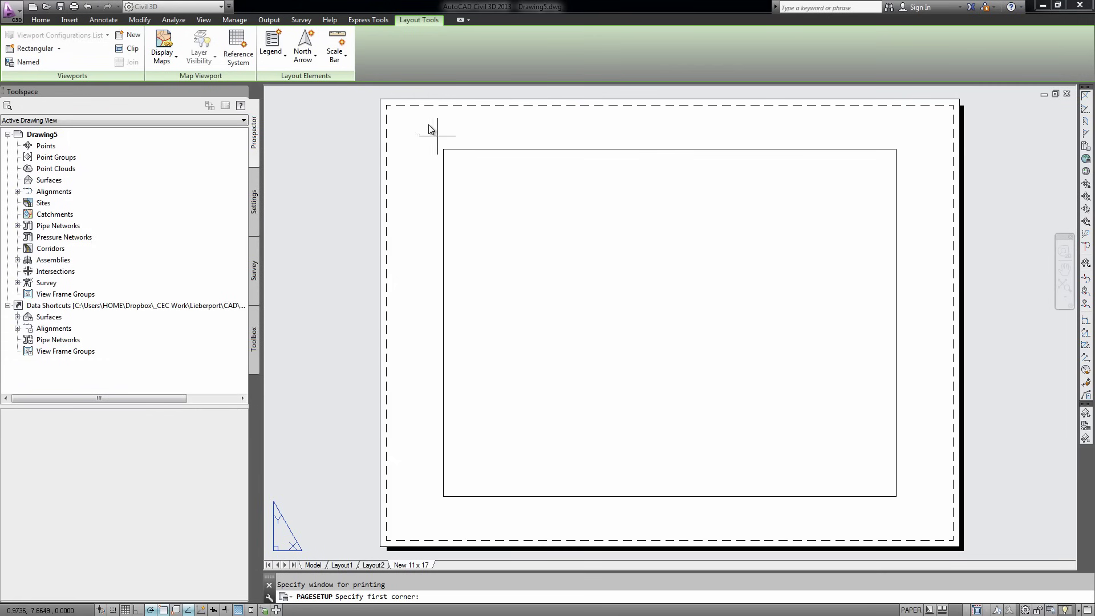
{"action": "left_click", "coordinate": [409, 122]}
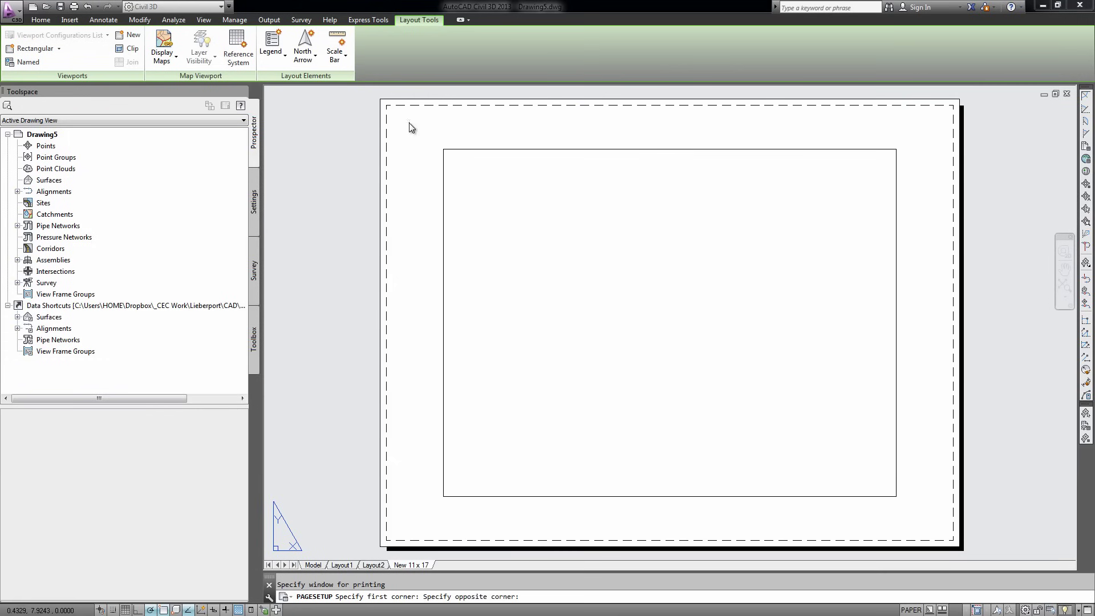
{"action": "left_click", "coordinate": [921, 522]}
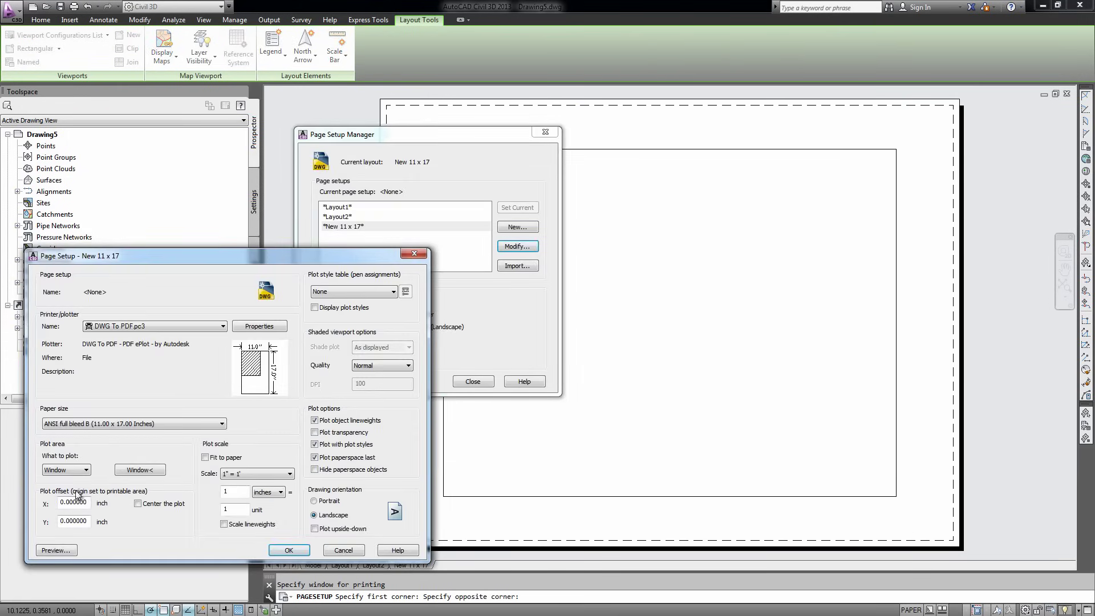
Set What to plot back to Layout and check Plot transparency.
{"action": "left_click", "coordinate": [61, 496]}
{"action": "mouse_move", "coordinate": [256, 368]}
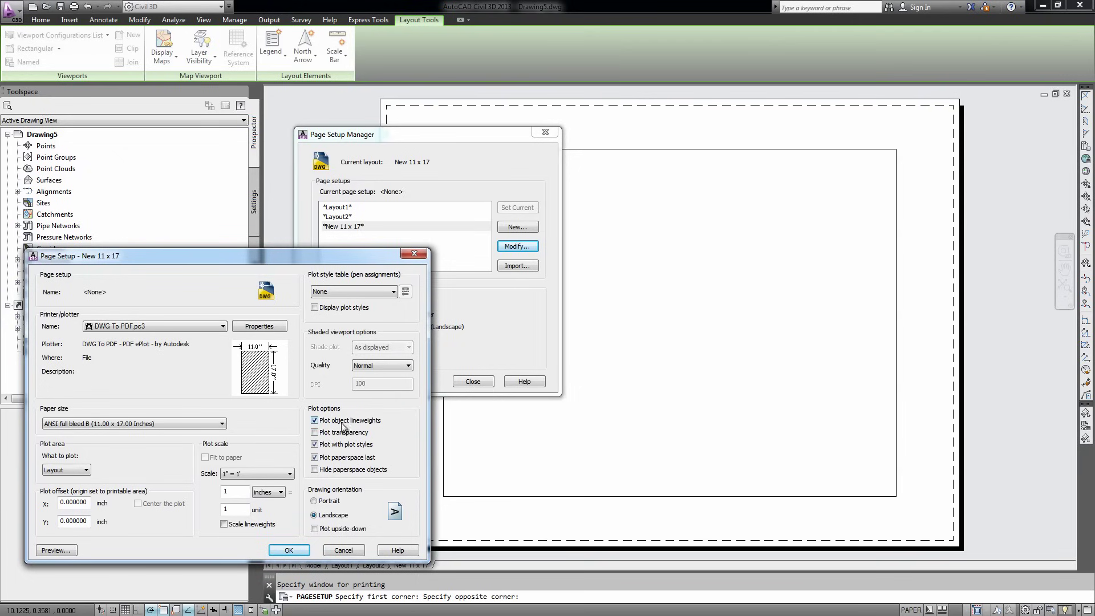
{"action": "left_click", "coordinate": [382, 417]}
Accept the page setup, then select and delete the New 11 x 17 layout's default viewport.
{"action": "left_click", "coordinate": [297, 552]}
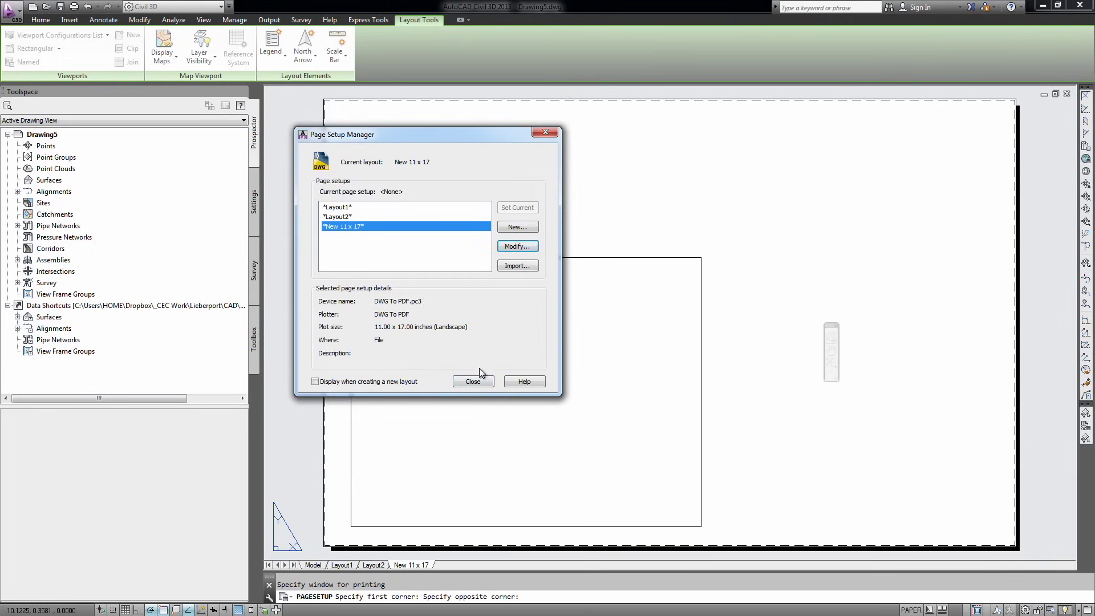
{"action": "left_click", "coordinate": [473, 382]}
{"action": "scroll", "coordinate": [718, 317], "scroll_direction": "down", "scroll_amount": 2}
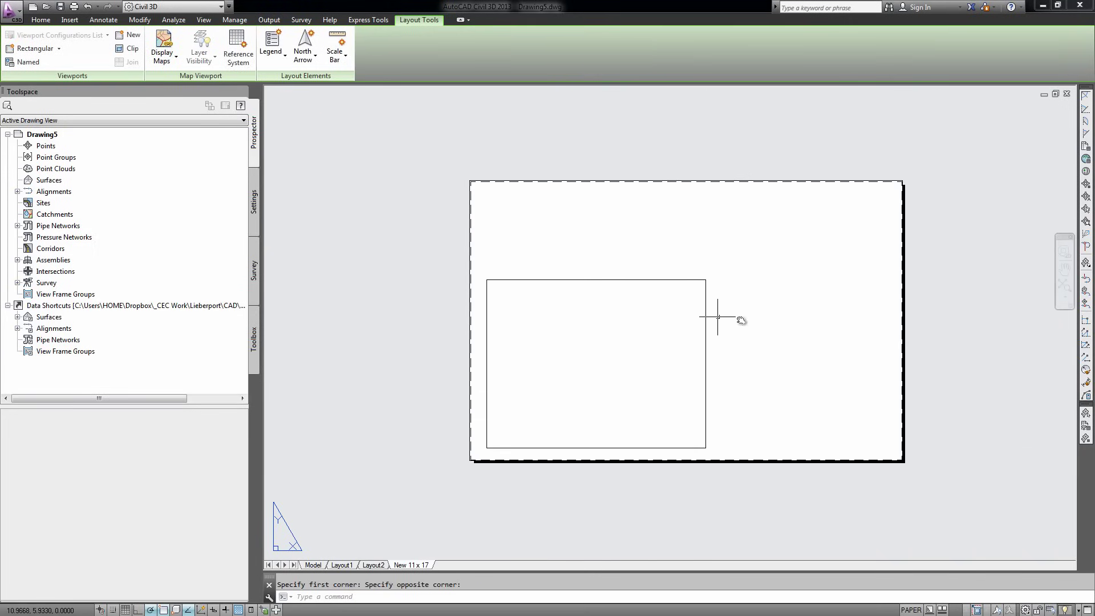
{"action": "scroll", "coordinate": [557, 282], "scroll_direction": "up", "scroll_amount": 2}
{"action": "scroll", "coordinate": [548, 289], "scroll_direction": "up", "scroll_amount": 2}
{"action": "scroll", "coordinate": [747, 331], "scroll_direction": "down", "scroll_amount": 4}
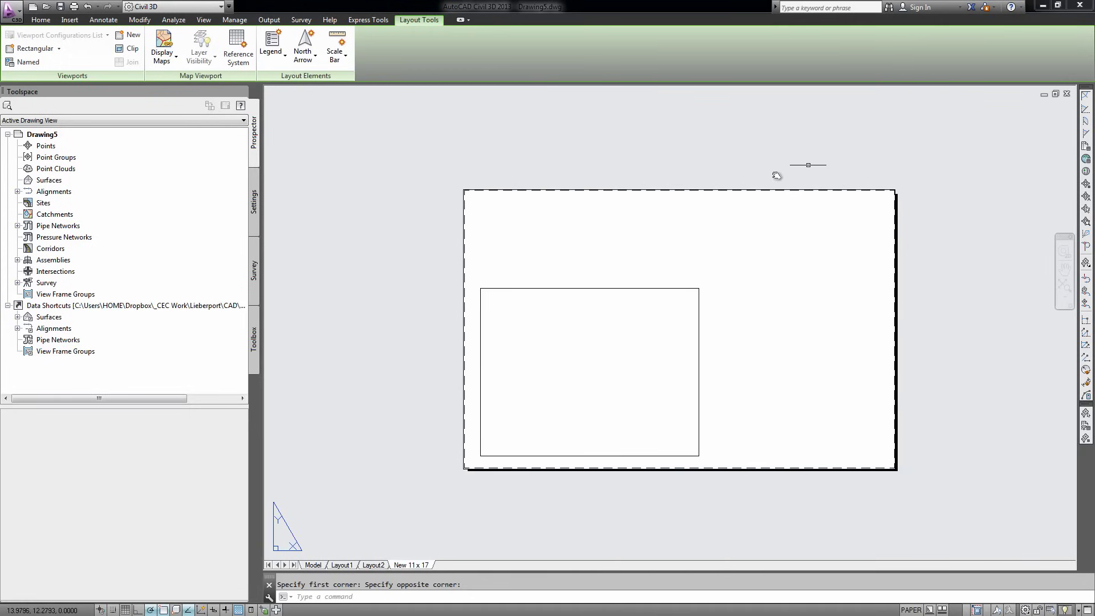
{"action": "left_click", "coordinate": [721, 359]}
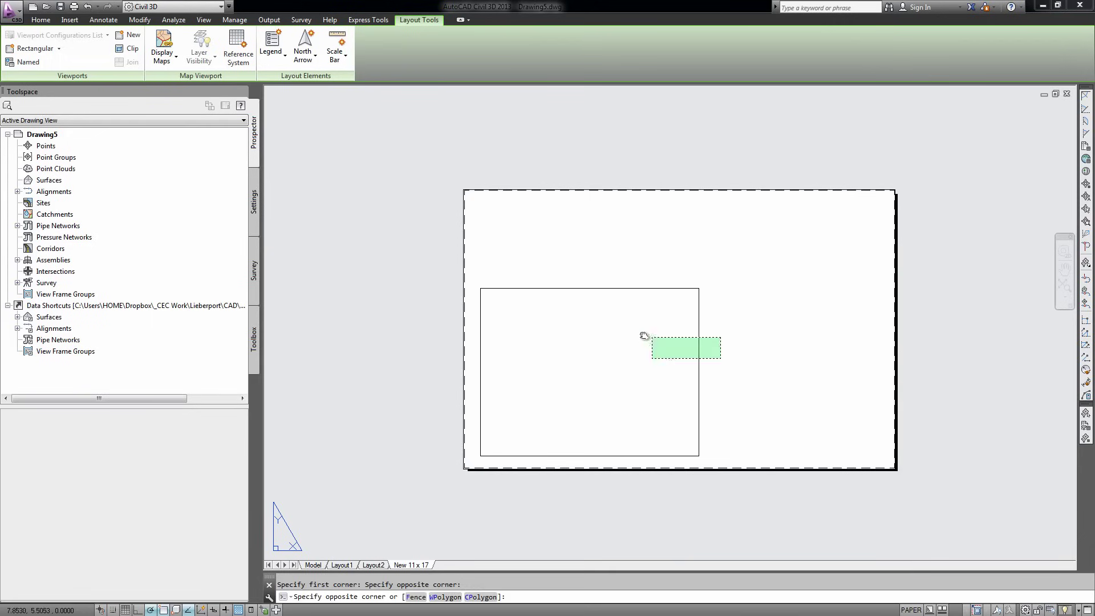
{"action": "left_click", "coordinate": [644, 336]}
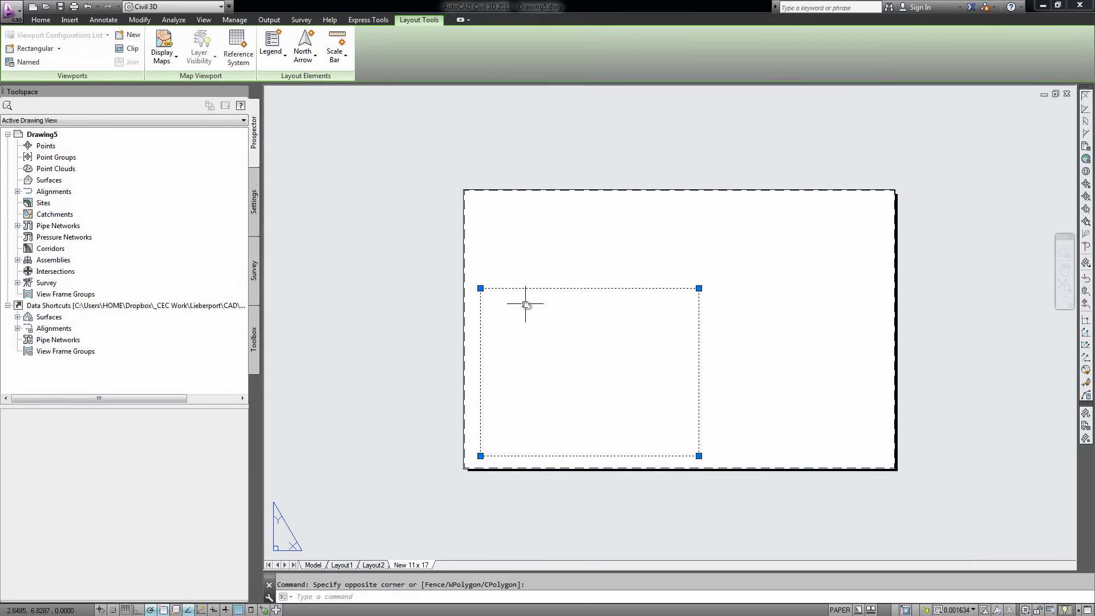
{"action": "left_click", "coordinate": [700, 288]}
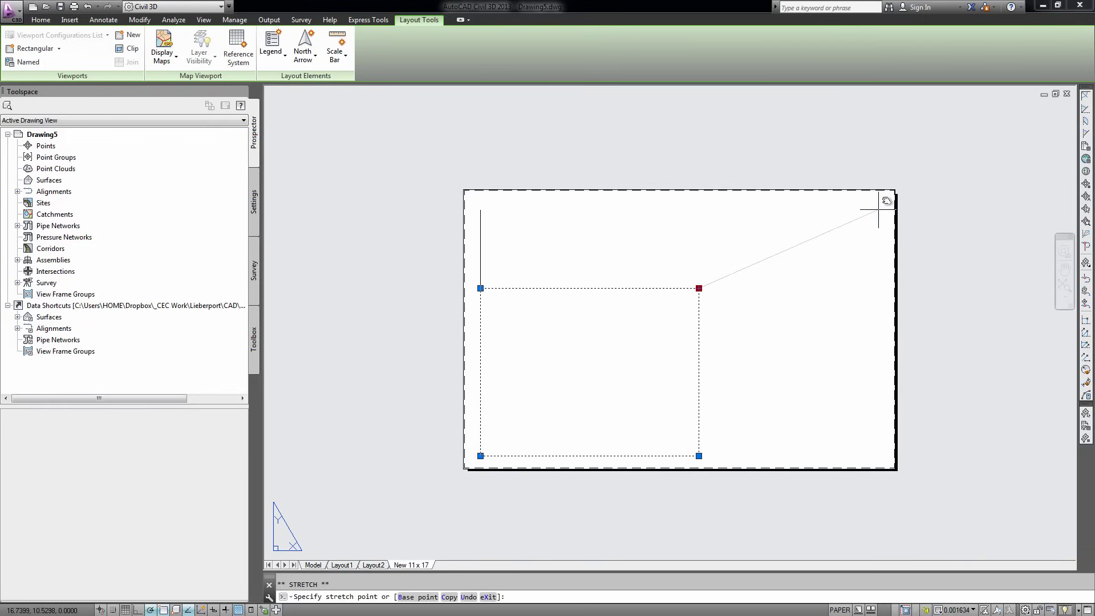
{"action": "left_click", "coordinate": [890, 198]}
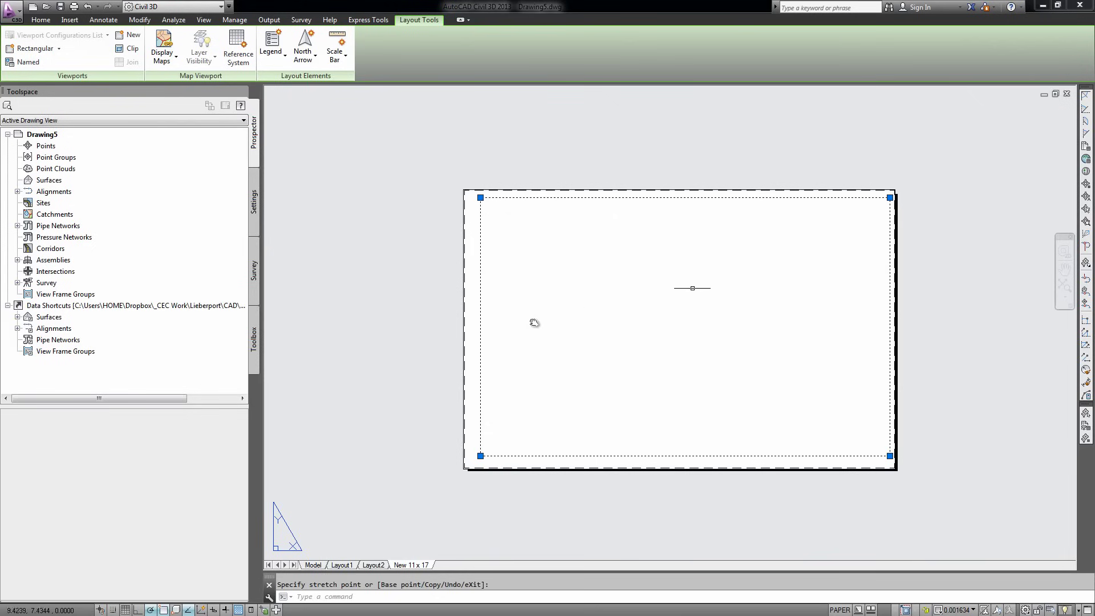
{"action": "key", "text": "Delete"}
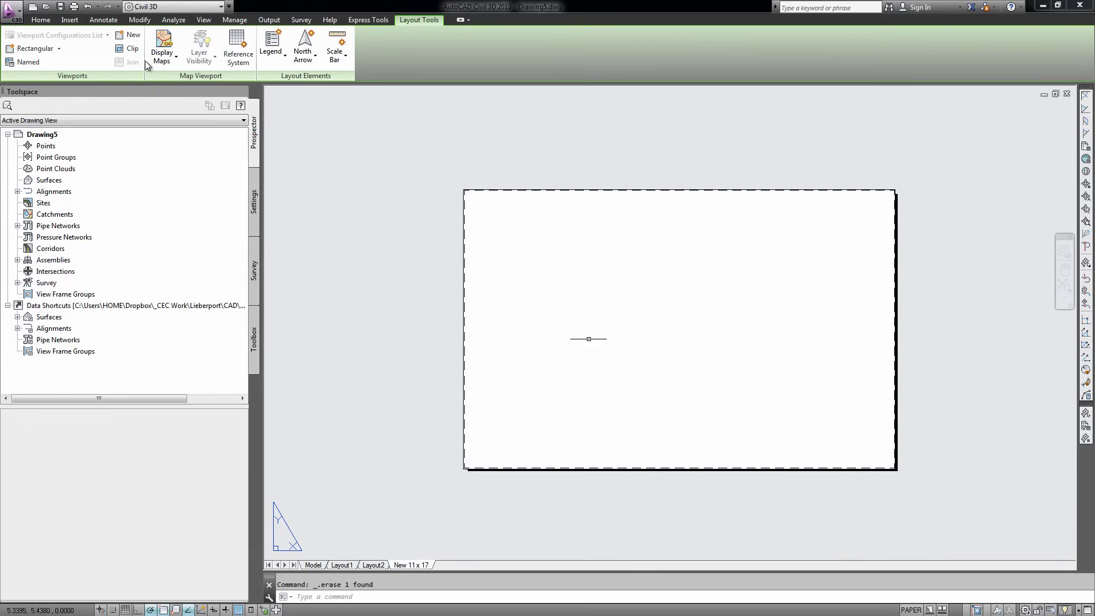
Create a rectangular viewport fitted to the printable area of the sheet.
{"action": "left_click", "coordinate": [484, 249]}
{"action": "left_click", "coordinate": [422, 286]}
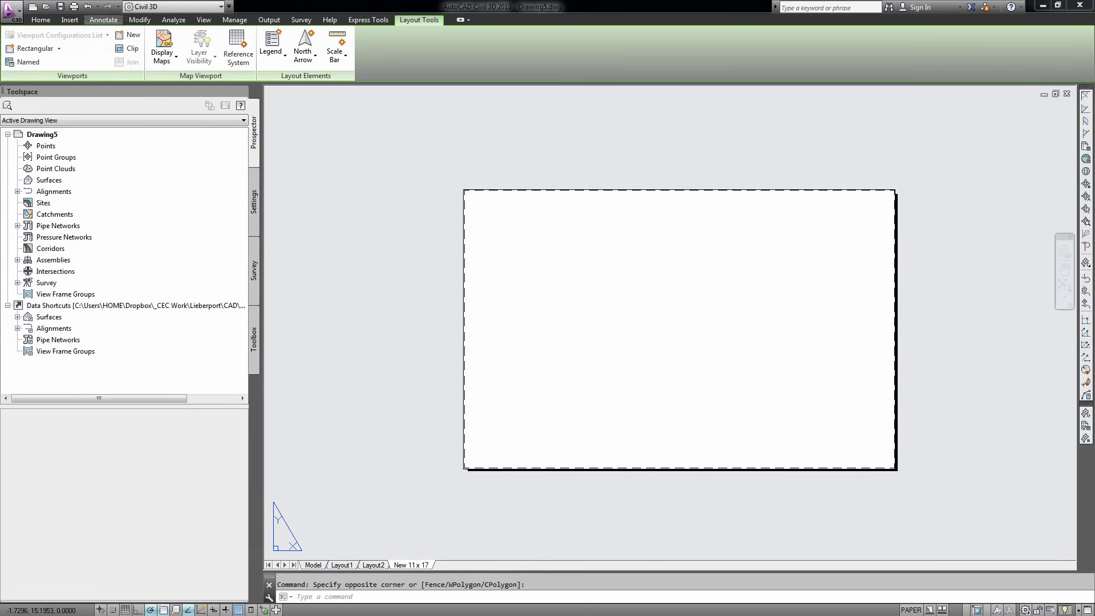
{"action": "left_click", "coordinate": [39, 46]}
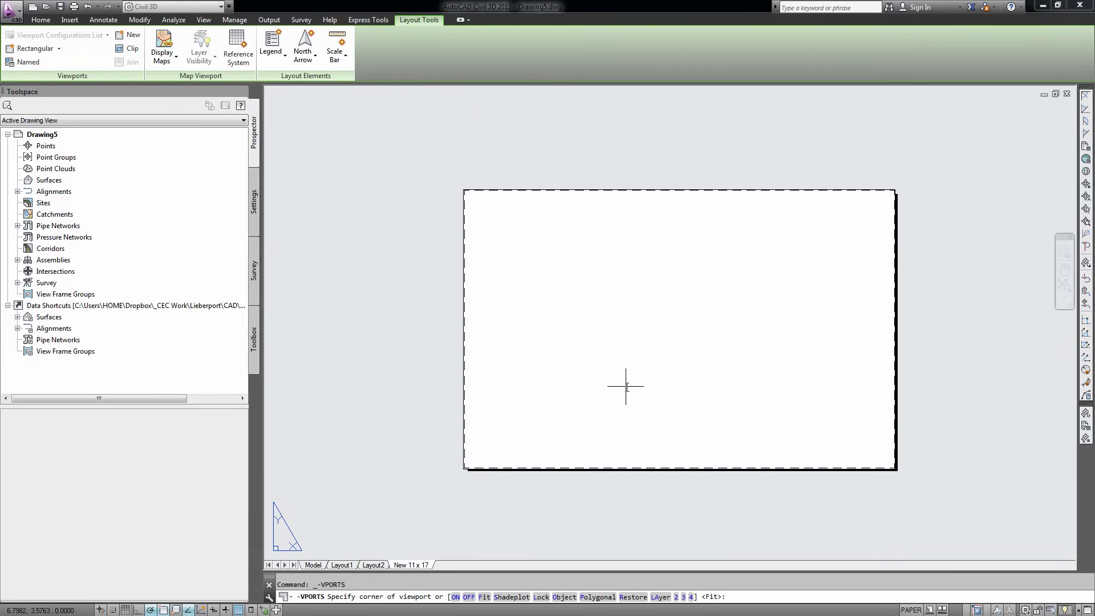
{"action": "key", "text": "Return"}
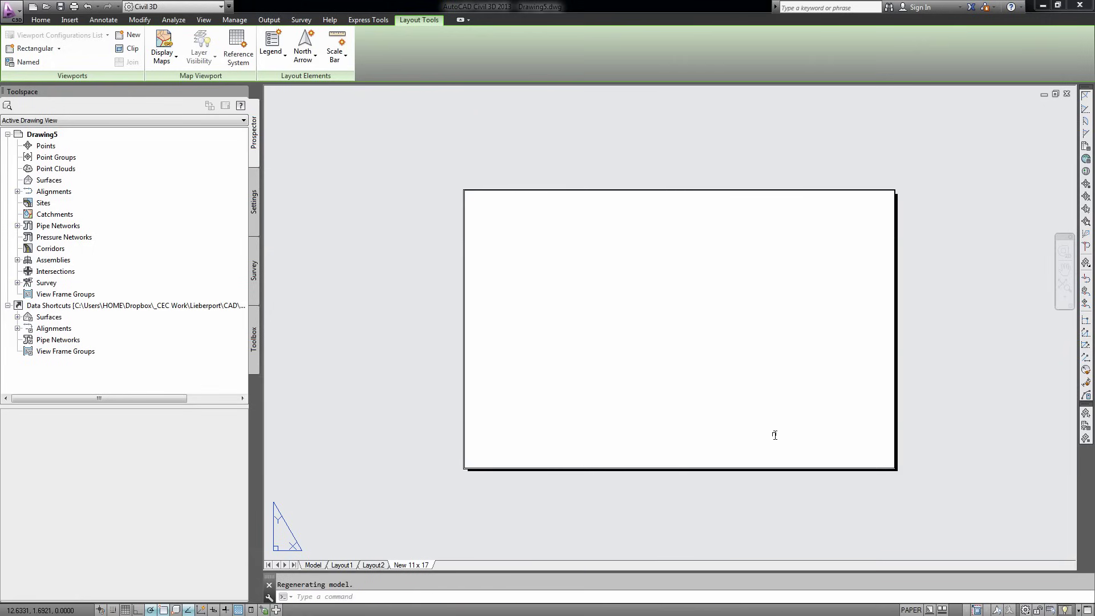
Stretch the viewport's bottom-left corner out to the paper's bottom-left corner.
{"action": "middle_click_drag", "start_coordinate": [776, 436], "coordinate": [677, 433]}
{"action": "scroll", "coordinate": [427, 459], "scroll_direction": "up", "scroll_amount": 3}
{"action": "middle_click_drag", "start_coordinate": [358, 471], "coordinate": [420, 488]}
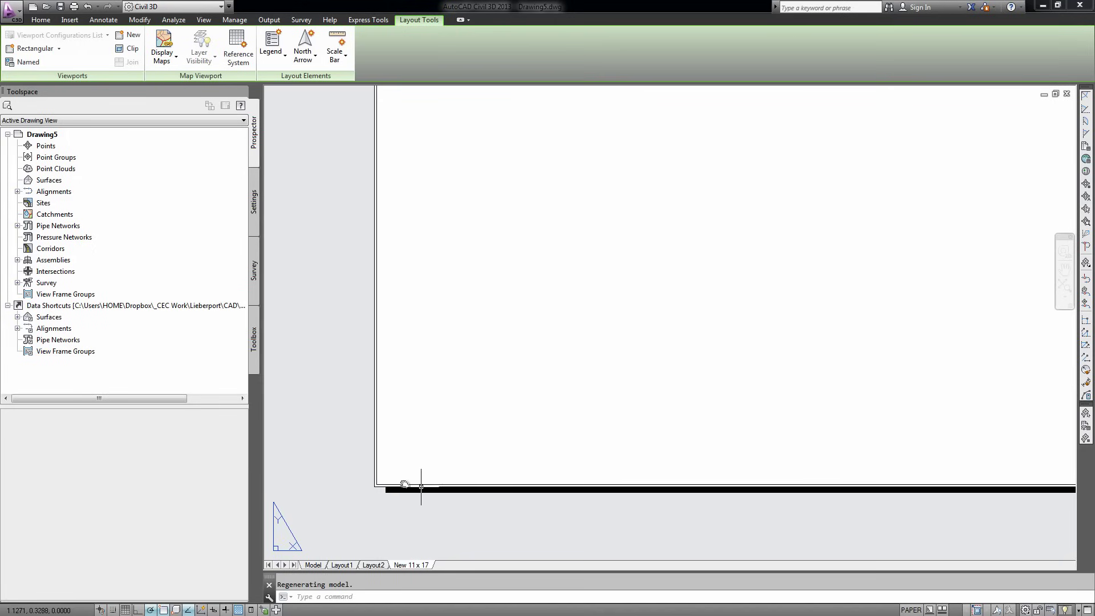
{"action": "left_click", "coordinate": [376, 486]}
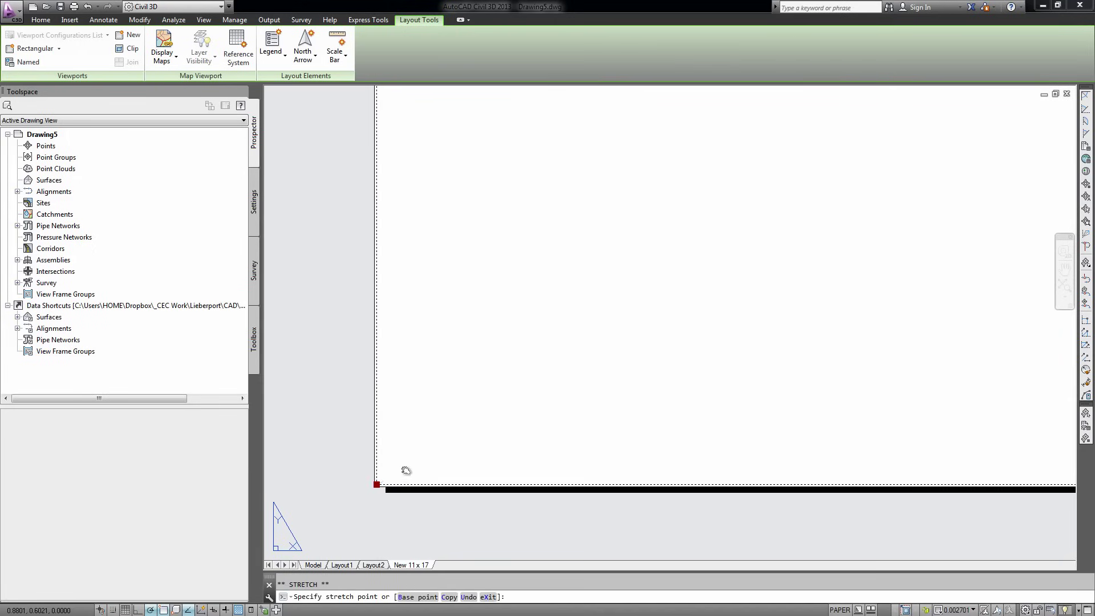
{"action": "left_click", "coordinate": [405, 469]}
{"action": "left_click", "coordinate": [382, 486]}
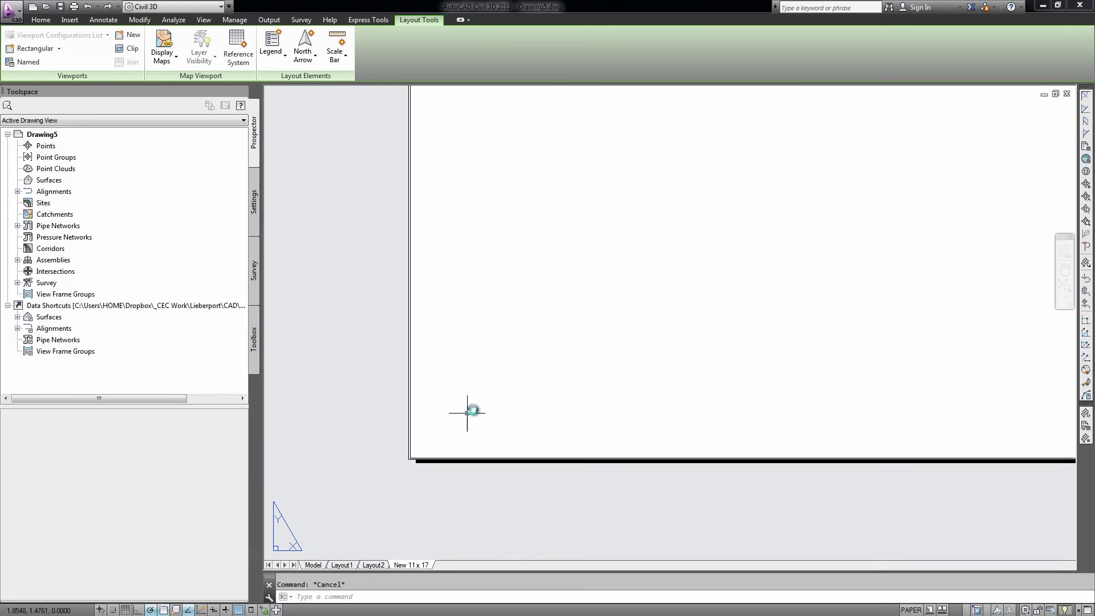
{"action": "scroll", "coordinate": [689, 357], "scroll_direction": "down", "scroll_amount": 3}
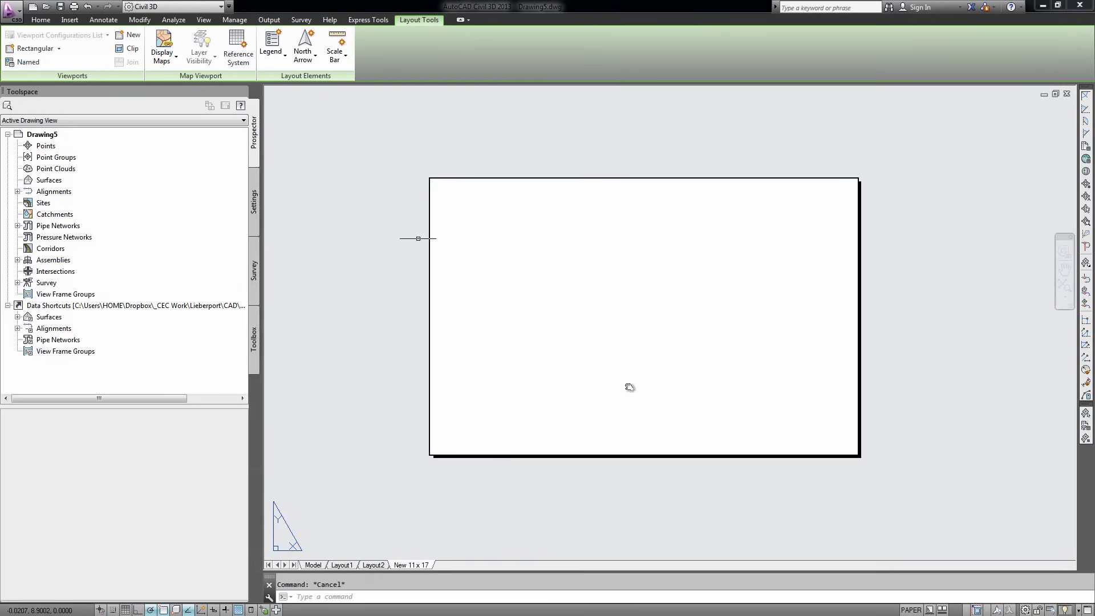
{"action": "double_click", "coordinate": [704, 348]}
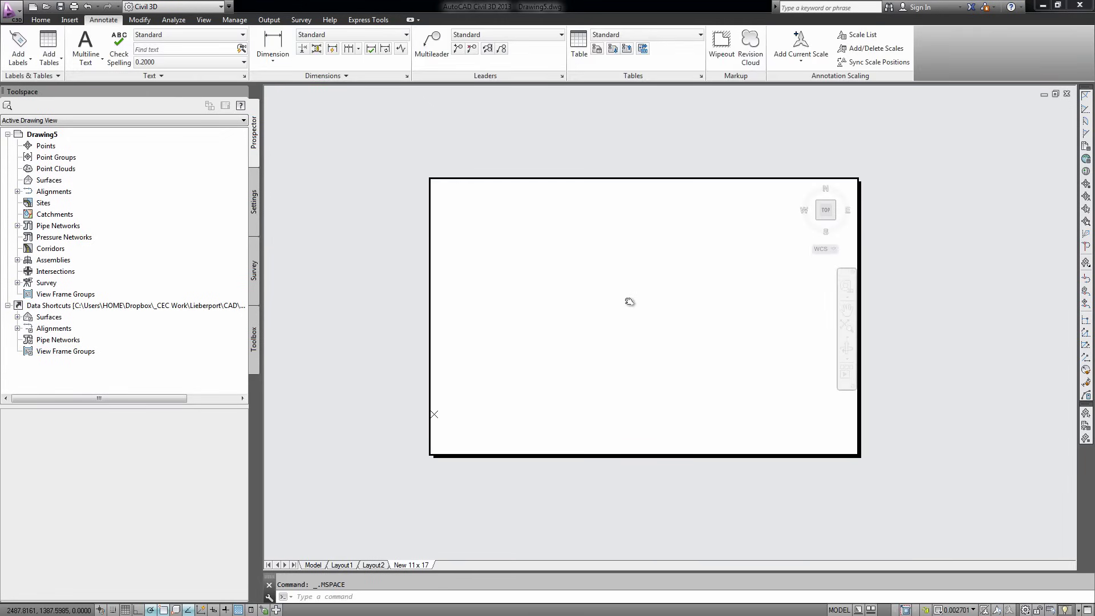
{"action": "double_click", "coordinate": [955, 364]}
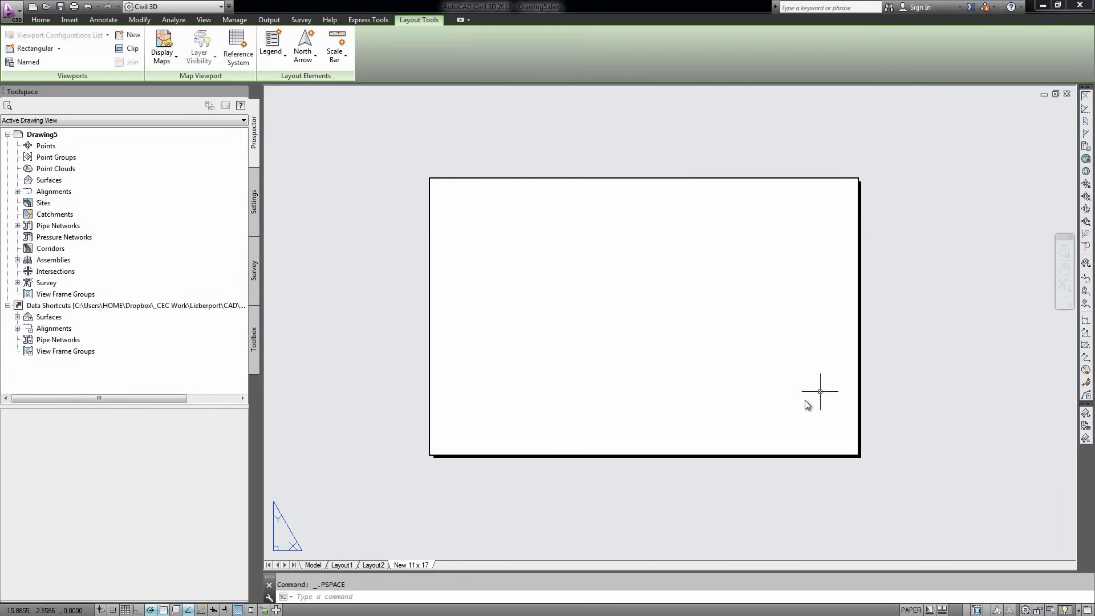
{"action": "key", "text": "Escape"}
Copy the three civil details from civil example with base point 0,0, then return to Drawing5.
{"action": "key", "text": "ctrl+Tab"}
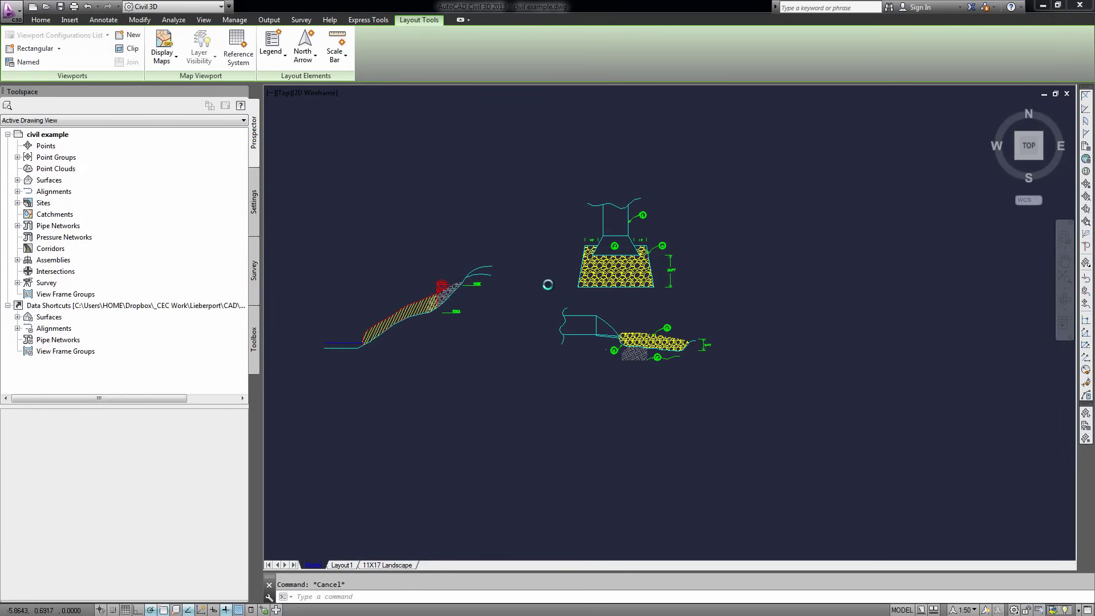
{"action": "left_click", "coordinate": [536, 166]}
{"action": "left_click", "coordinate": [838, 409]}
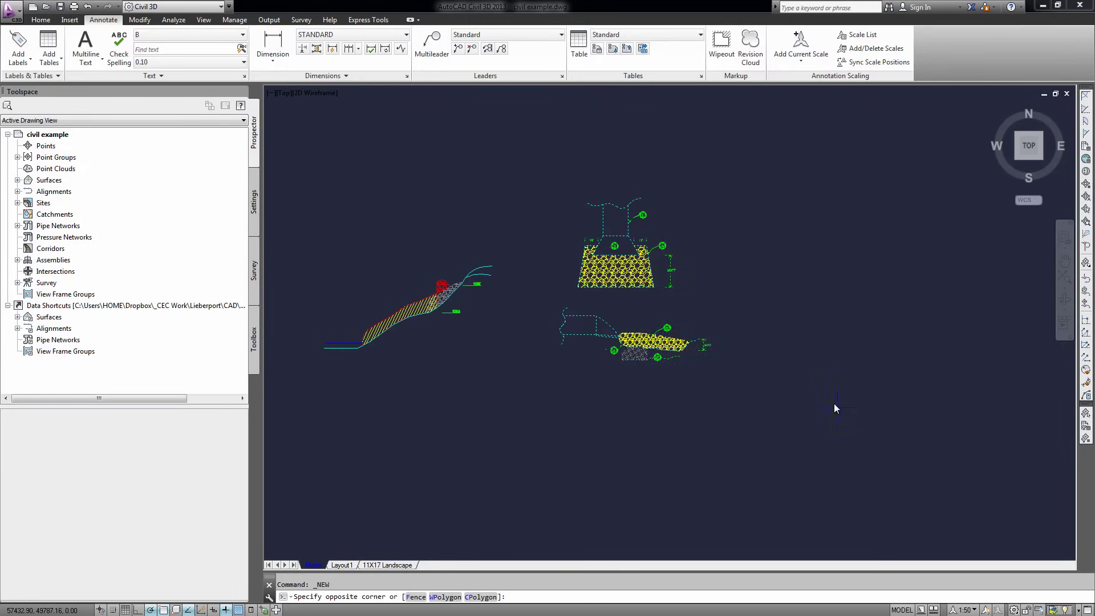
{"action": "key", "text": "ctrl+shift+c"}
{"action": "type", "text": "0"}
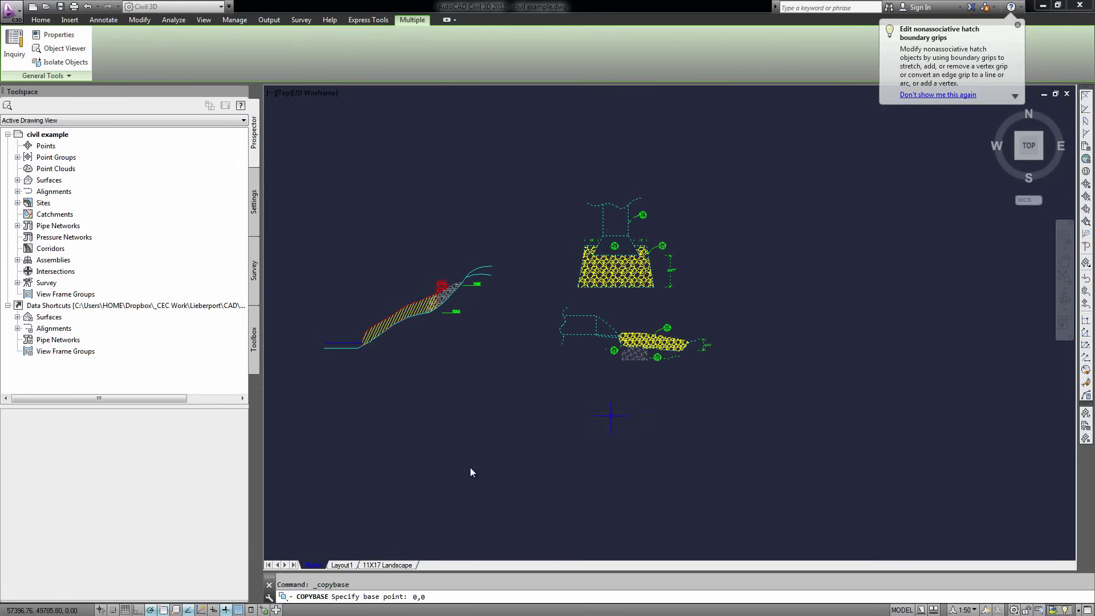
{"action": "key", "text": "Return"}
{"action": "key", "text": "Escape"}
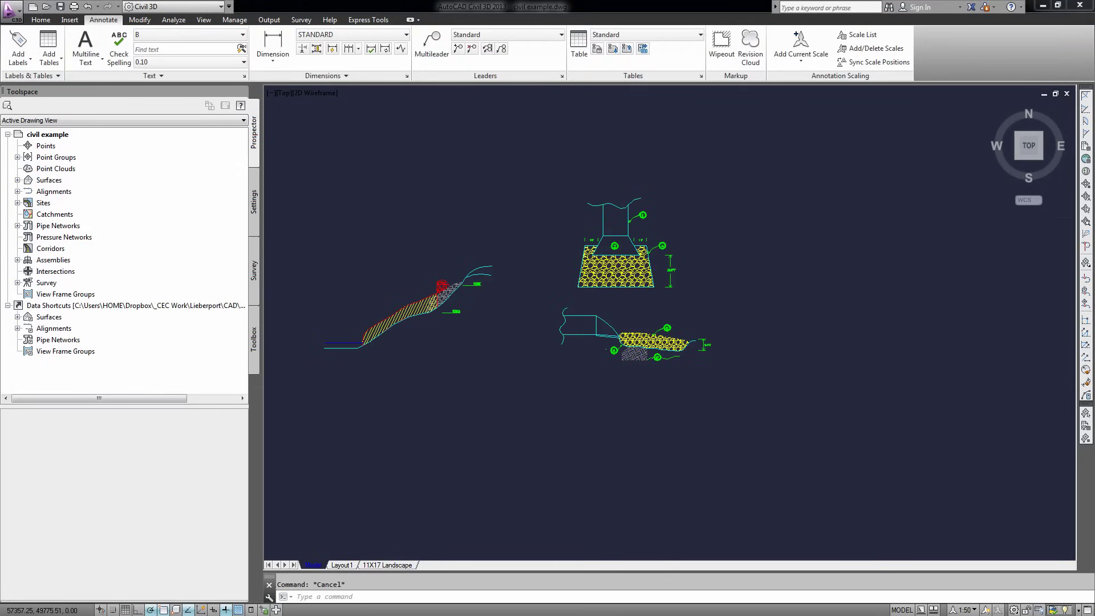
{"action": "key", "text": "ctrl+Tab"}
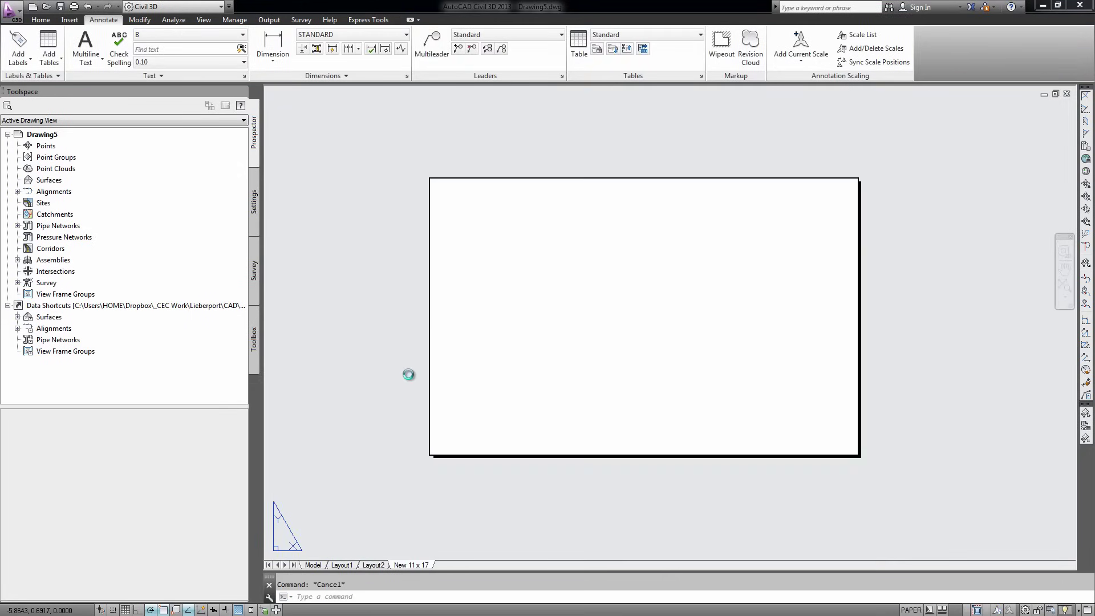
Paste the copied civil details into Drawing5 at insertion point 0,0.
{"action": "left_click", "coordinate": [313, 565]}
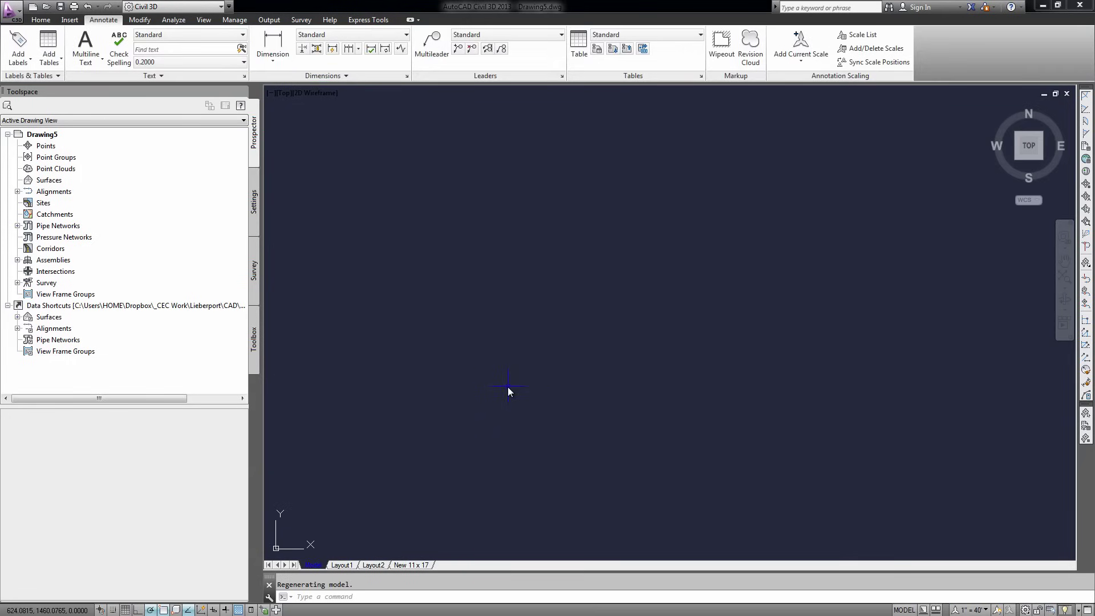
{"action": "key", "text": "ctrl+v"}
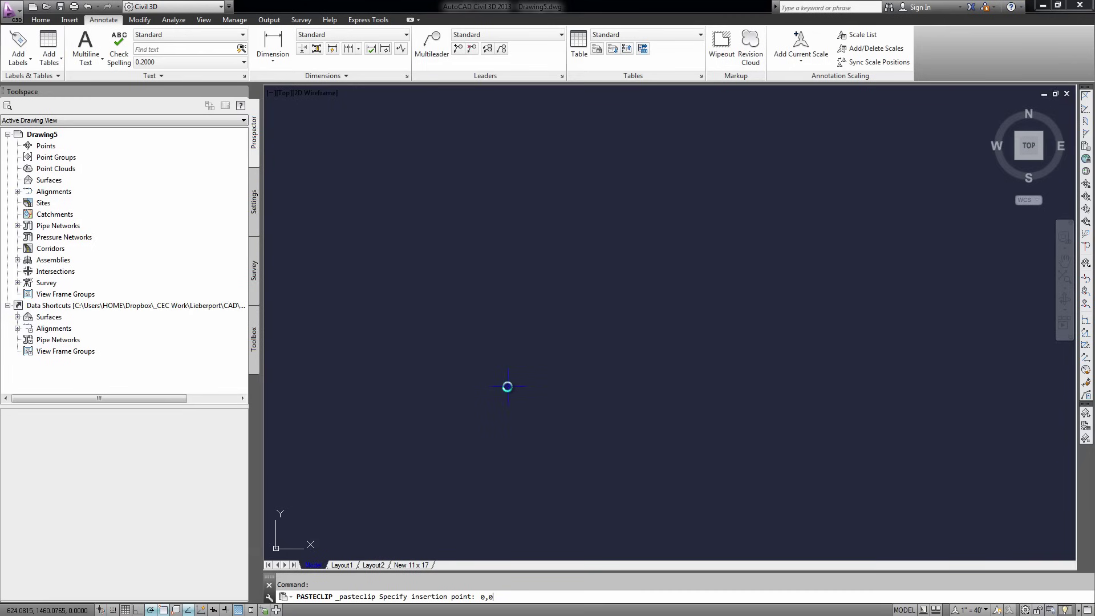
{"action": "key", "text": "Return"}
{"action": "key", "text": "Return"}
{"action": "type", "text": "e"}
{"action": "key", "text": "Return"}
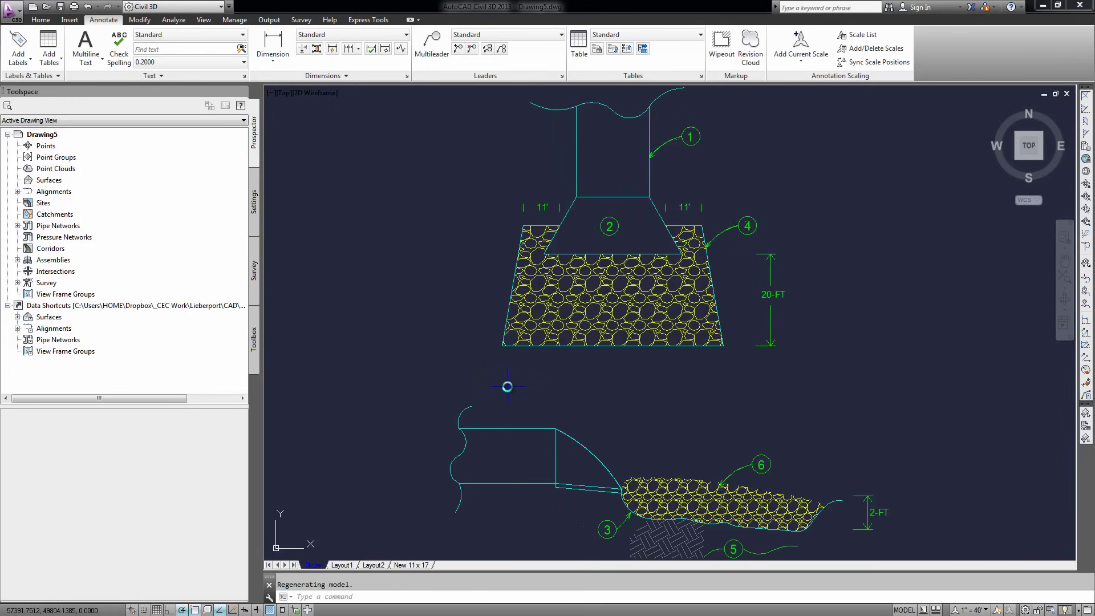
{"action": "scroll", "coordinate": [659, 347], "scroll_direction": "down", "scroll_amount": 4}
{"action": "key", "text": "Escape"}
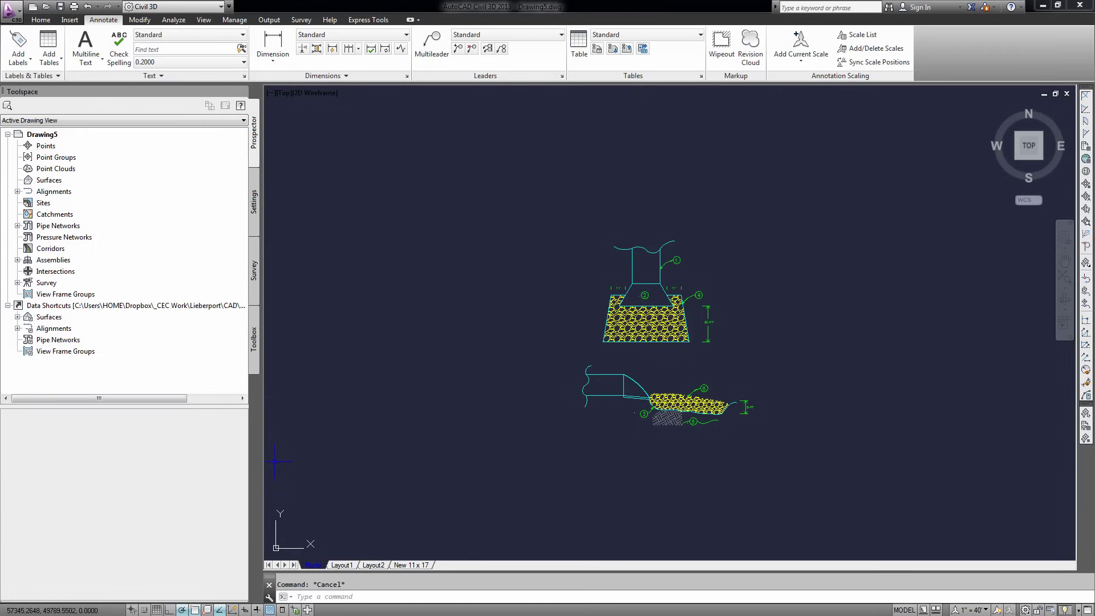
Zoom to extents inside the New 11 x 17 layout's viewport to fit the details.
{"action": "left_click", "coordinate": [403, 566]}
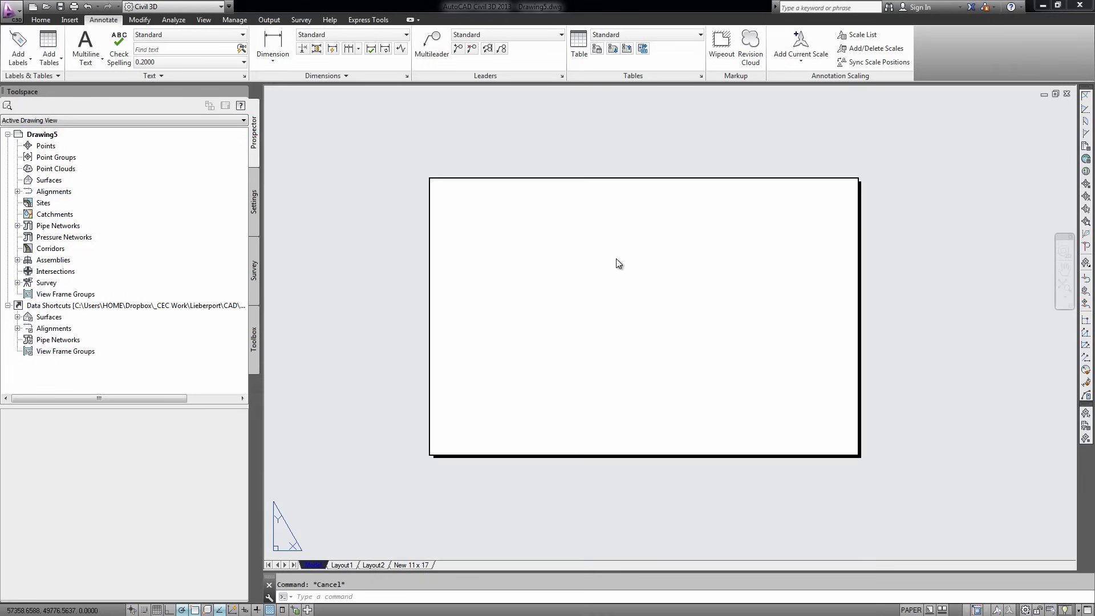
{"action": "scroll", "coordinate": [582, 277], "scroll_direction": "up", "scroll_amount": 1}
{"action": "scroll", "coordinate": [584, 272], "scroll_direction": "up", "scroll_amount": 1}
{"action": "double_click", "coordinate": [619, 298]}
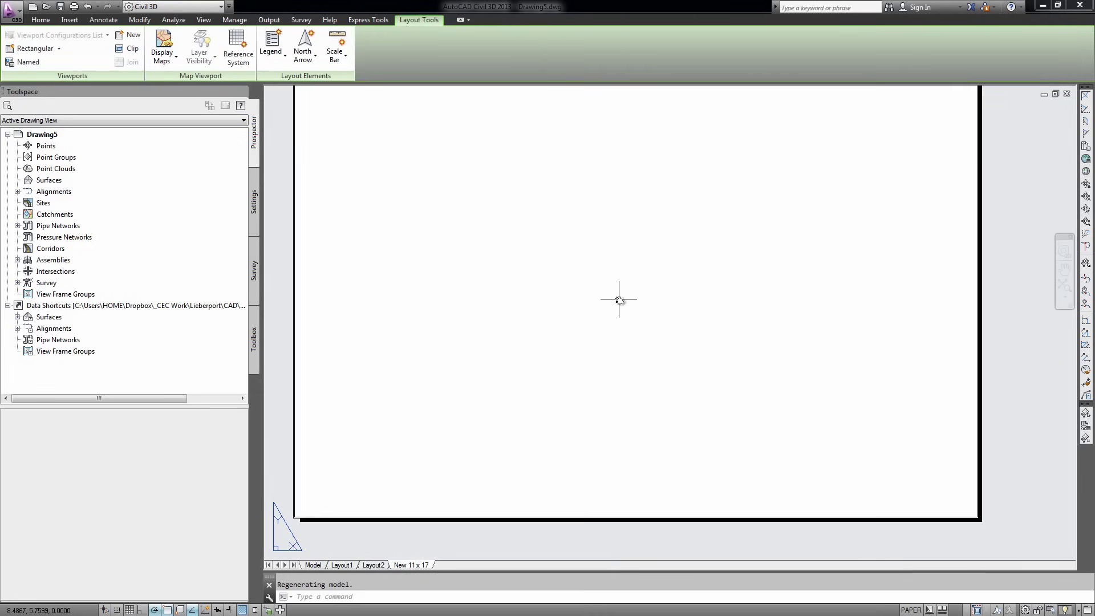
{"action": "type", "text": "z"}
{"action": "key", "text": "Return"}
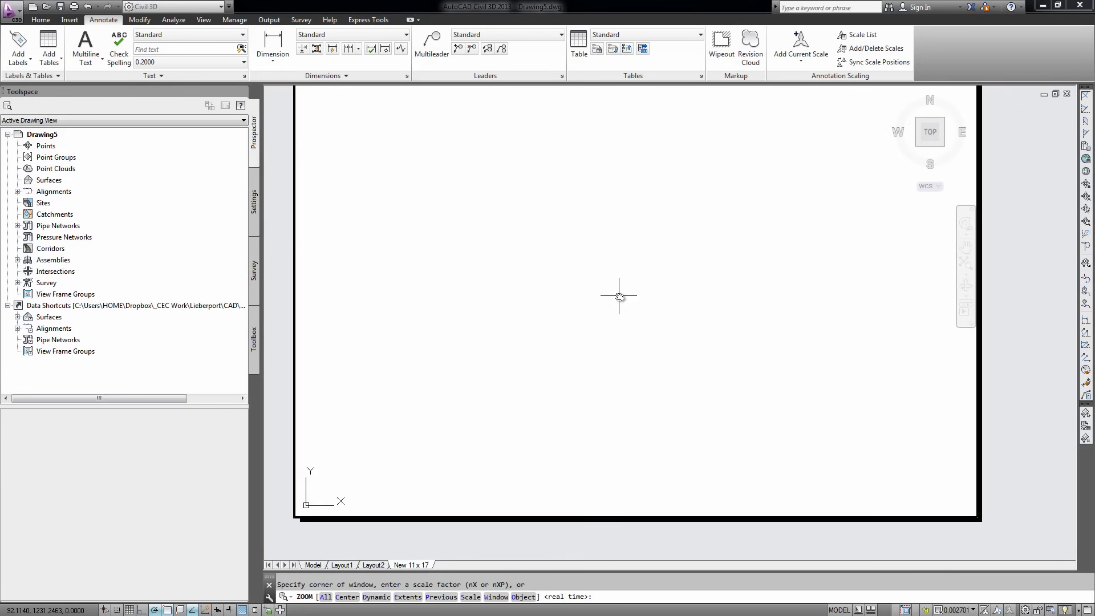
{"action": "type", "text": "e"}
{"action": "key", "text": "Return"}
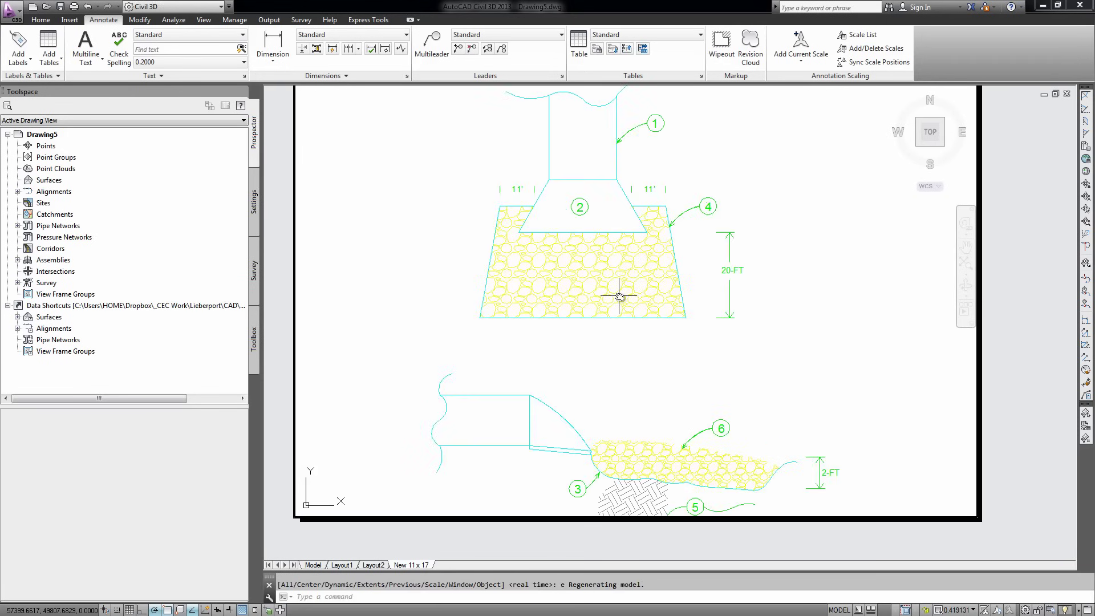
{"action": "key", "text": "Escape"}
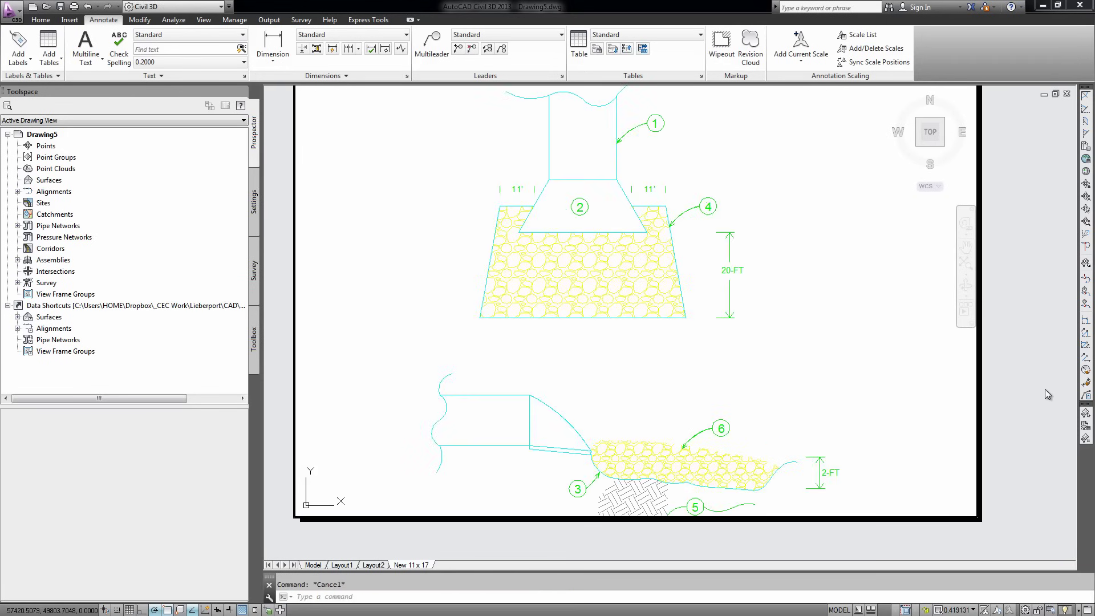
{"action": "double_click", "coordinate": [1045, 390]}
{"action": "scroll", "coordinate": [752, 348], "scroll_direction": "down", "scroll_amount": 2}
Stretch the viewport's bottom-right corner to the sheet's bottom-right corner.
{"action": "left_click", "coordinate": [751, 348]}
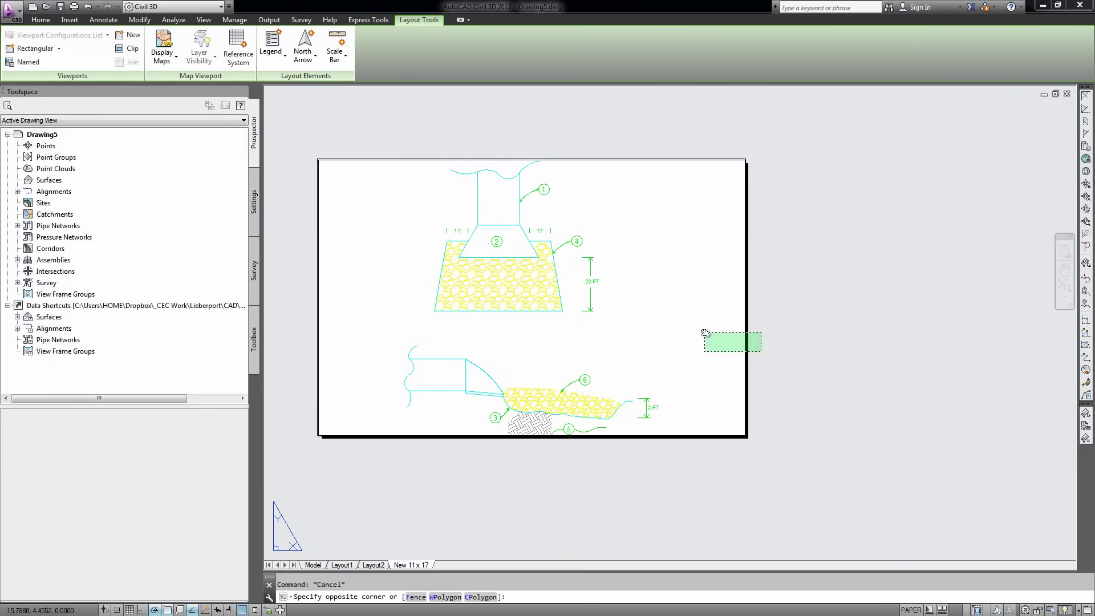
{"action": "left_click", "coordinate": [704, 330]}
{"action": "left_click", "coordinate": [745, 436]}
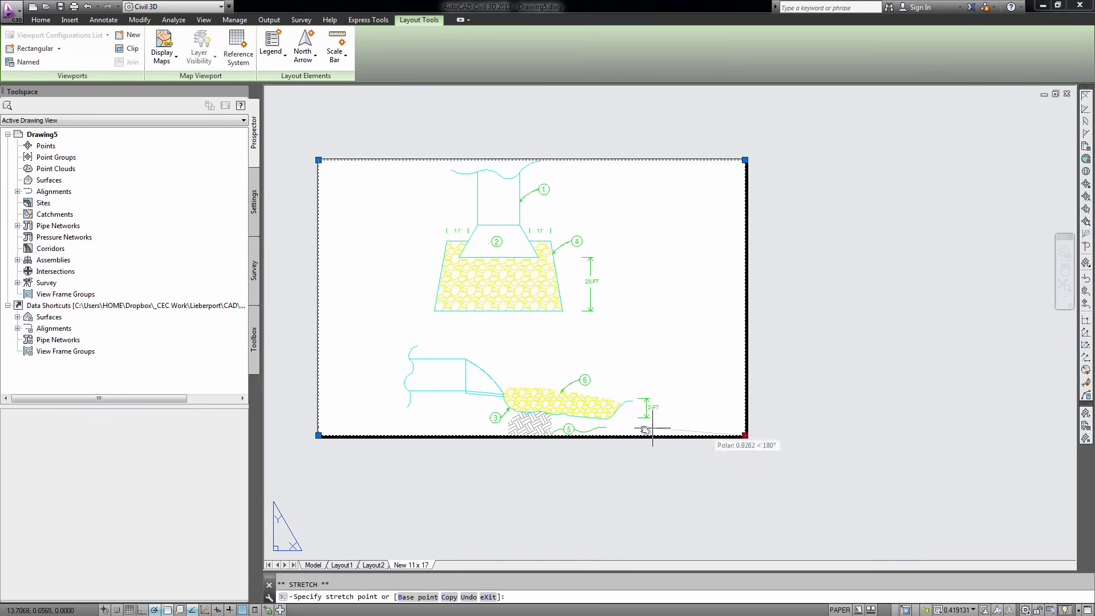
{"action": "left_click", "coordinate": [621, 436]}
{"action": "left_click", "coordinate": [562, 362]}
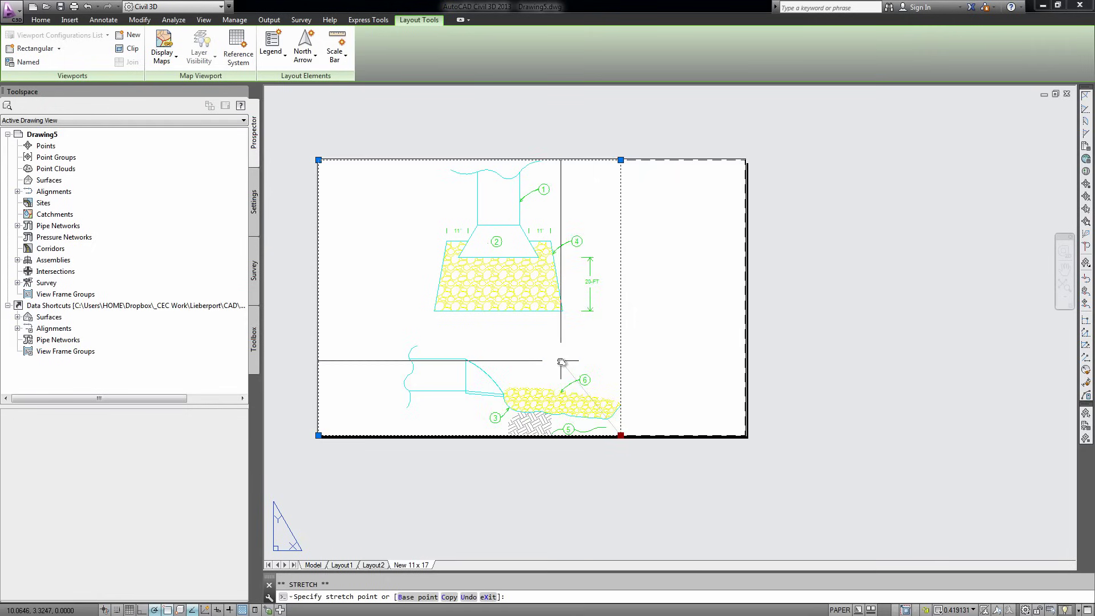
{"action": "left_click", "coordinate": [561, 361]}
{"action": "left_click", "coordinate": [562, 361]}
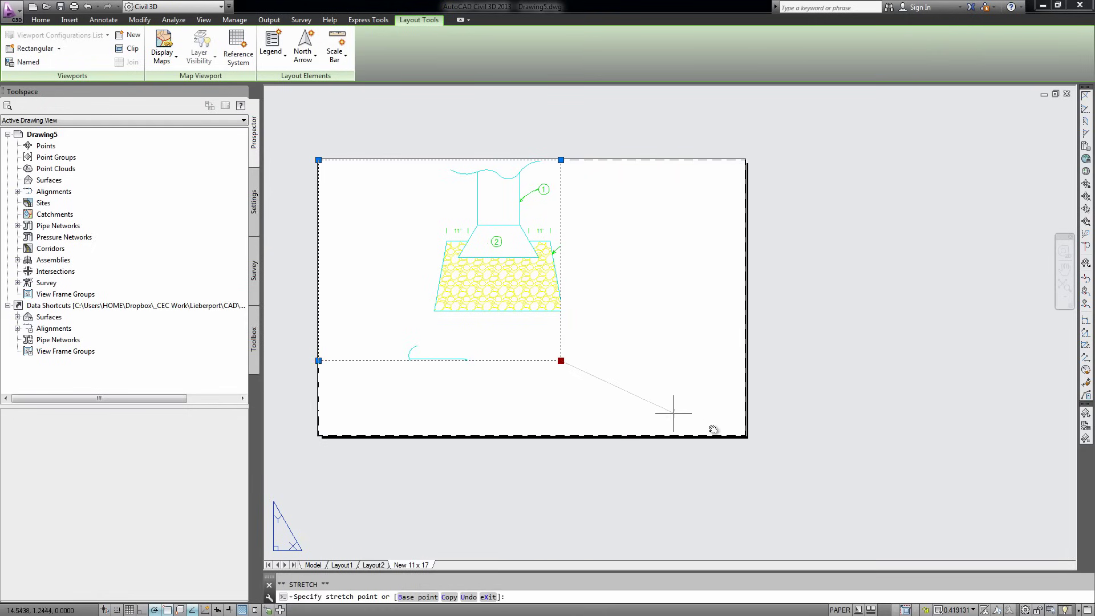
{"action": "left_click", "coordinate": [746, 437]}
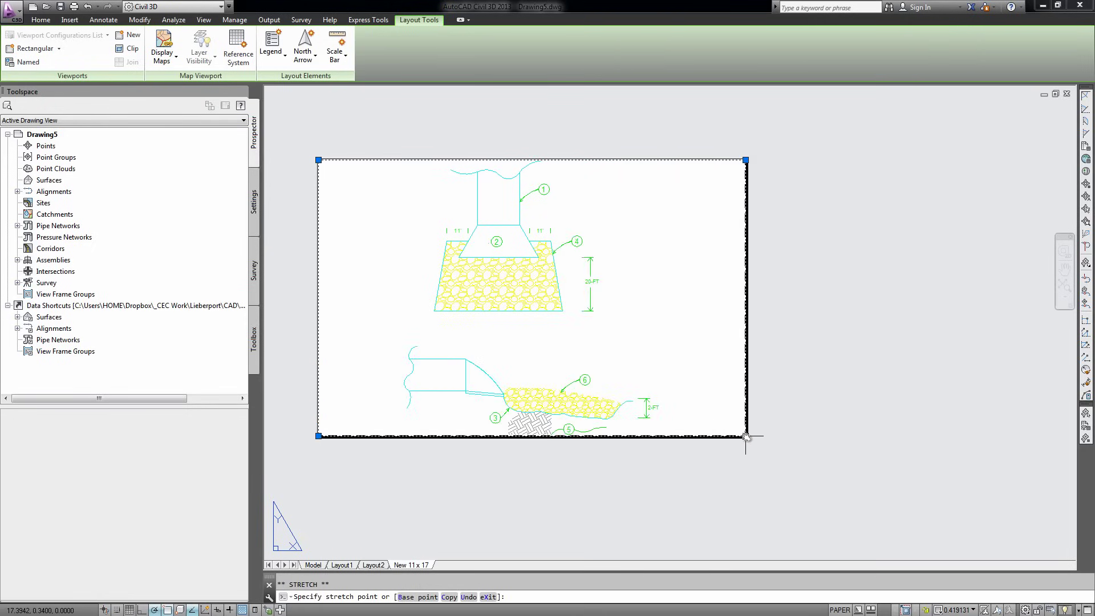
{"action": "key", "text": "Escape"}
Re-centre the layout sheet and clear stray selections.
{"action": "middle_click_drag", "start_coordinate": [663, 384], "coordinate": [679, 357]}
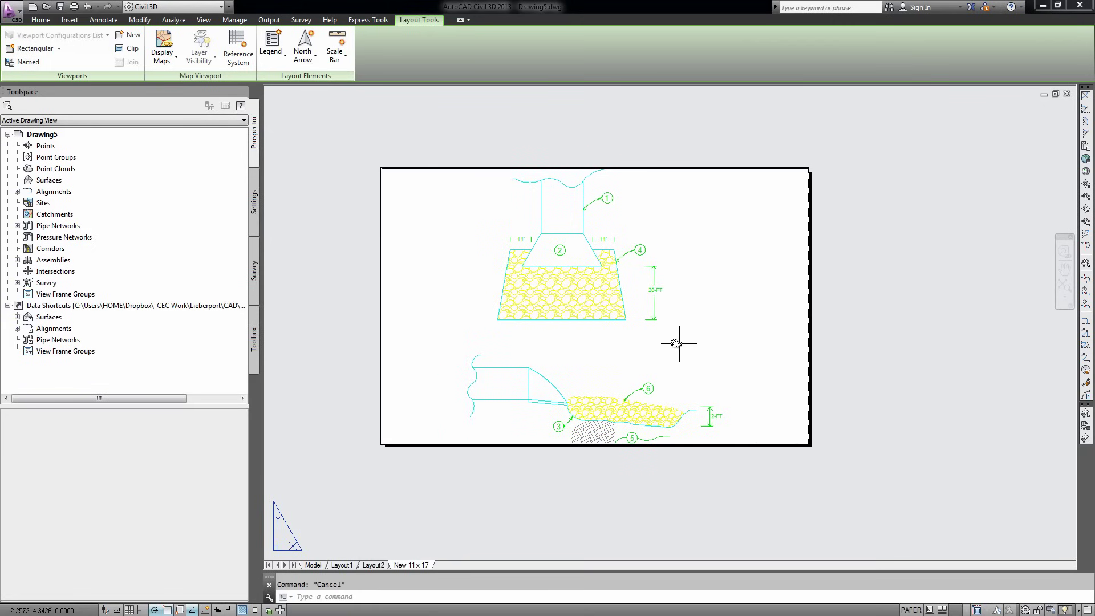
{"action": "scroll", "coordinate": [676, 343], "scroll_direction": "up", "scroll_amount": 2}
{"action": "scroll", "coordinate": [573, 384], "scroll_direction": "up", "scroll_amount": 2}
{"action": "scroll", "coordinate": [574, 386], "scroll_direction": "down", "scroll_amount": 1}
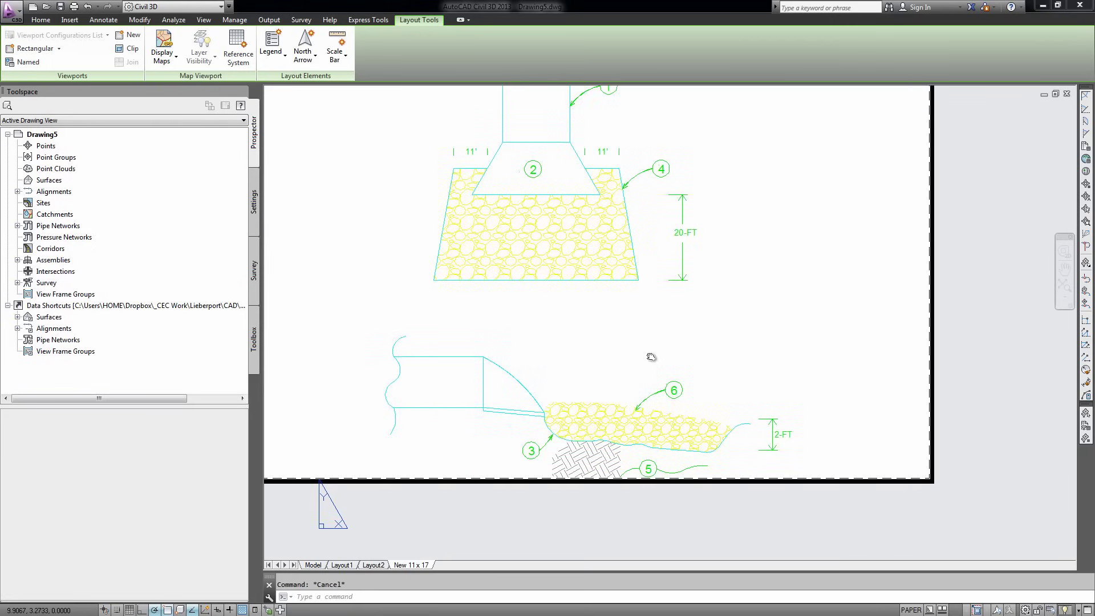
{"action": "scroll", "coordinate": [588, 421], "scroll_direction": "down", "scroll_amount": 1}
{"action": "scroll", "coordinate": [600, 416], "scroll_direction": "down", "scroll_amount": 2}
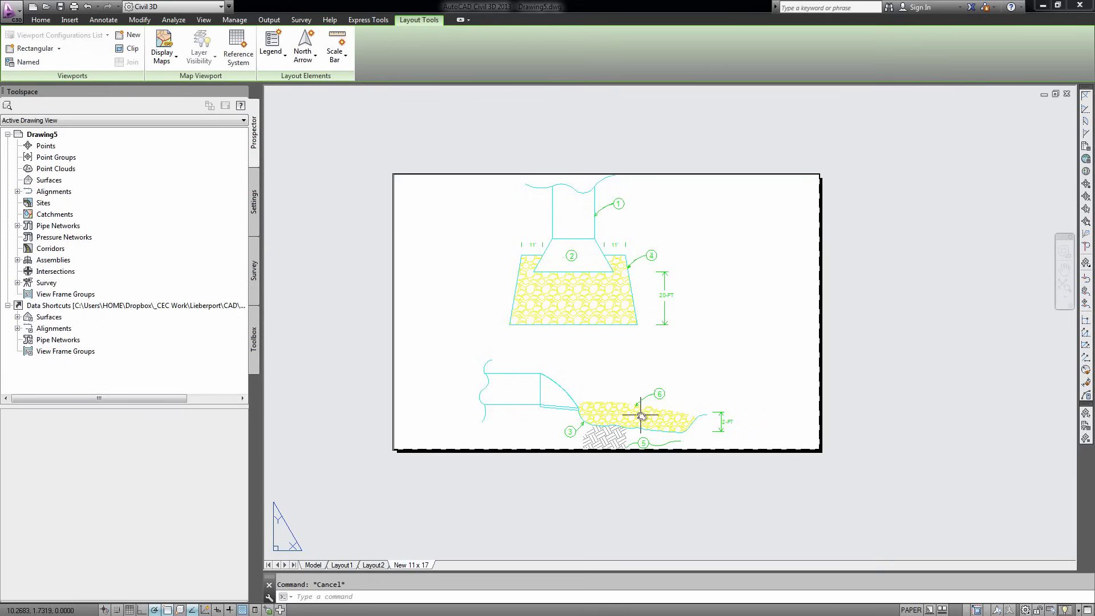
{"action": "left_click", "coordinate": [689, 480]}
{"action": "key", "text": "Escape"}
{"action": "left_click", "coordinate": [728, 484]}
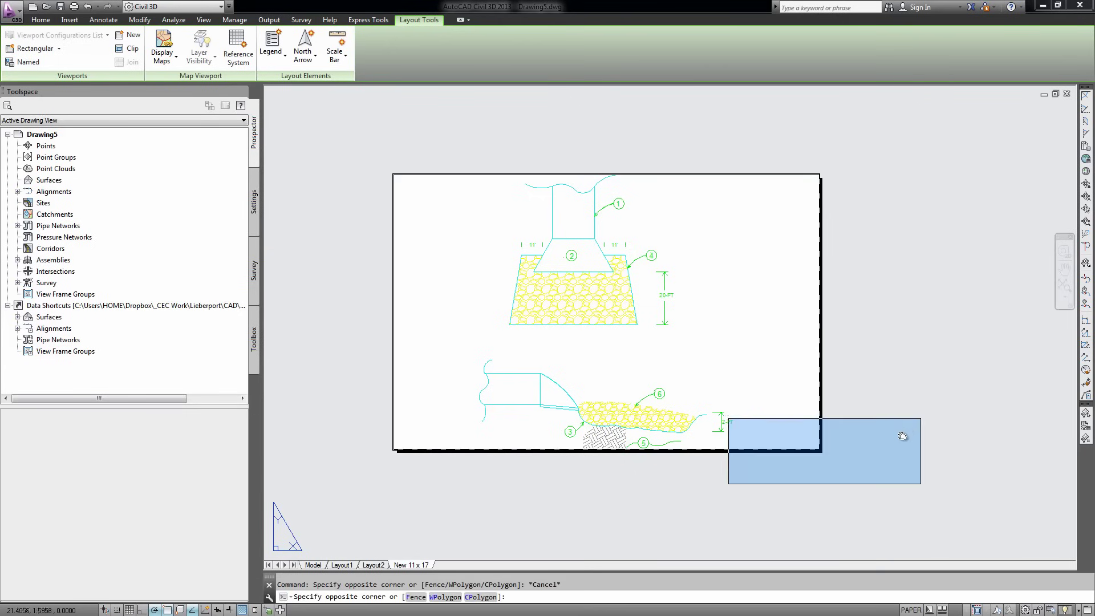
{"action": "left_click", "coordinate": [933, 416]}
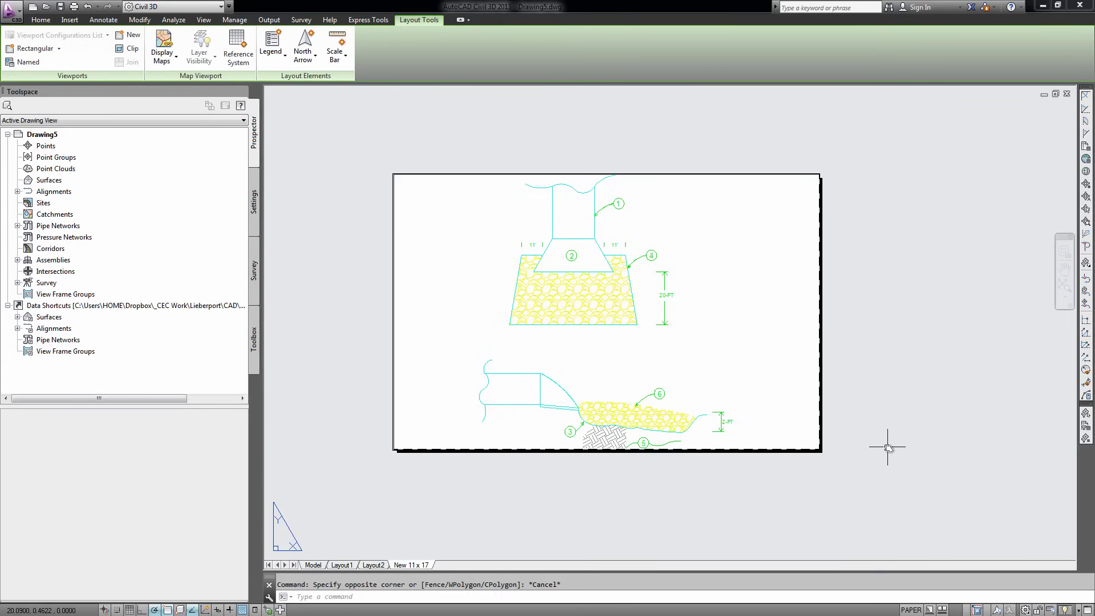
{"action": "key", "text": "Escape"}
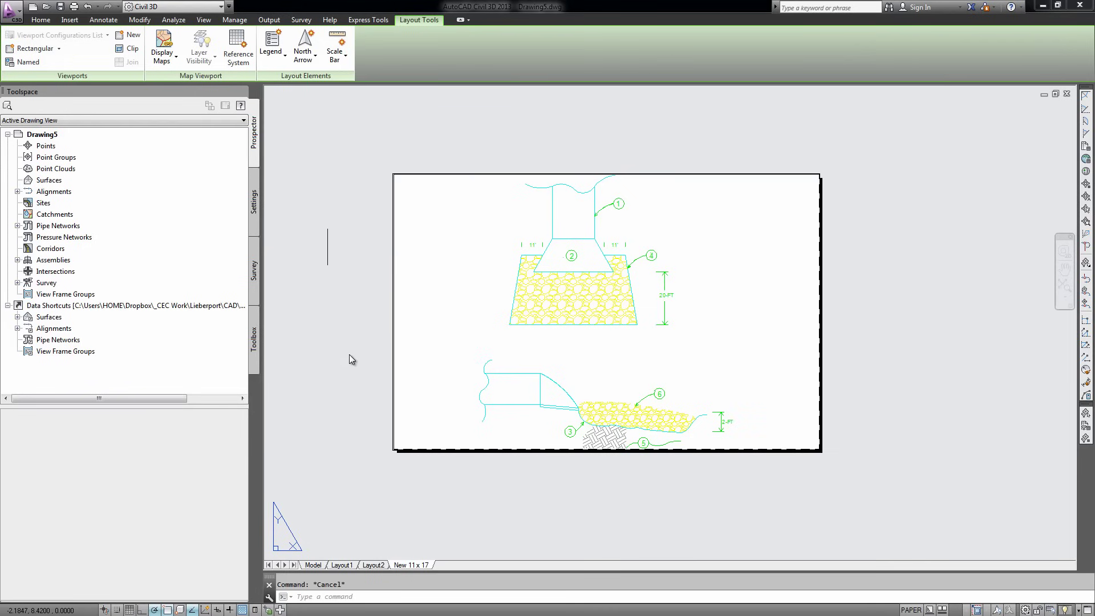
{"action": "type", "text": "savea"}
{"action": "type", "text": "s"}
Save the drawing as Drawing5.dwg in AutoCAD 2013 Drawing (*.dwg) format.
{"action": "key", "text": "Return"}
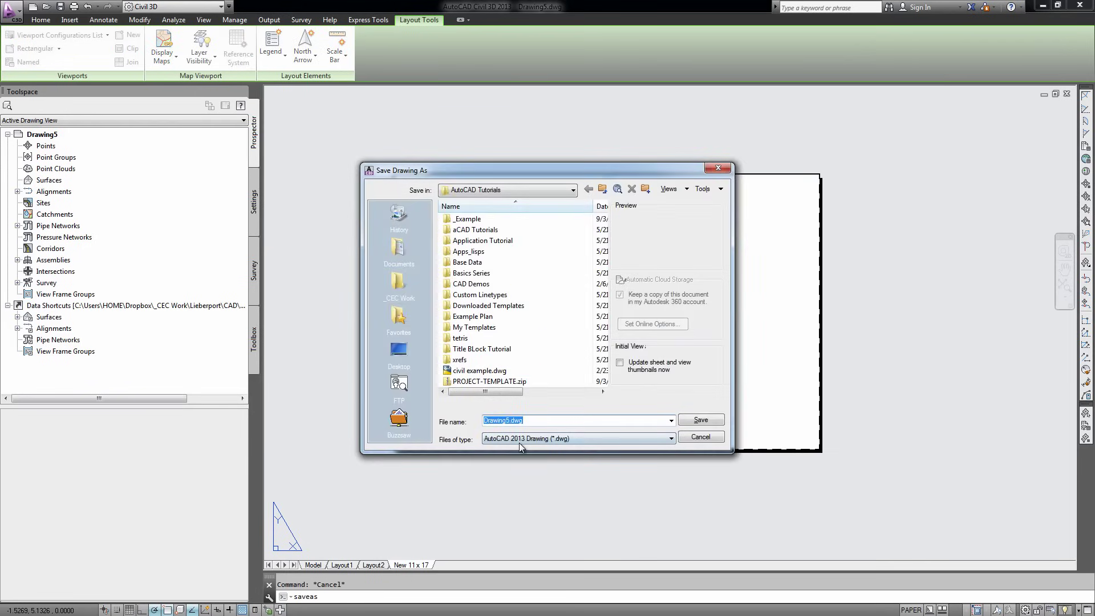
{"action": "left_click", "coordinate": [521, 439]}
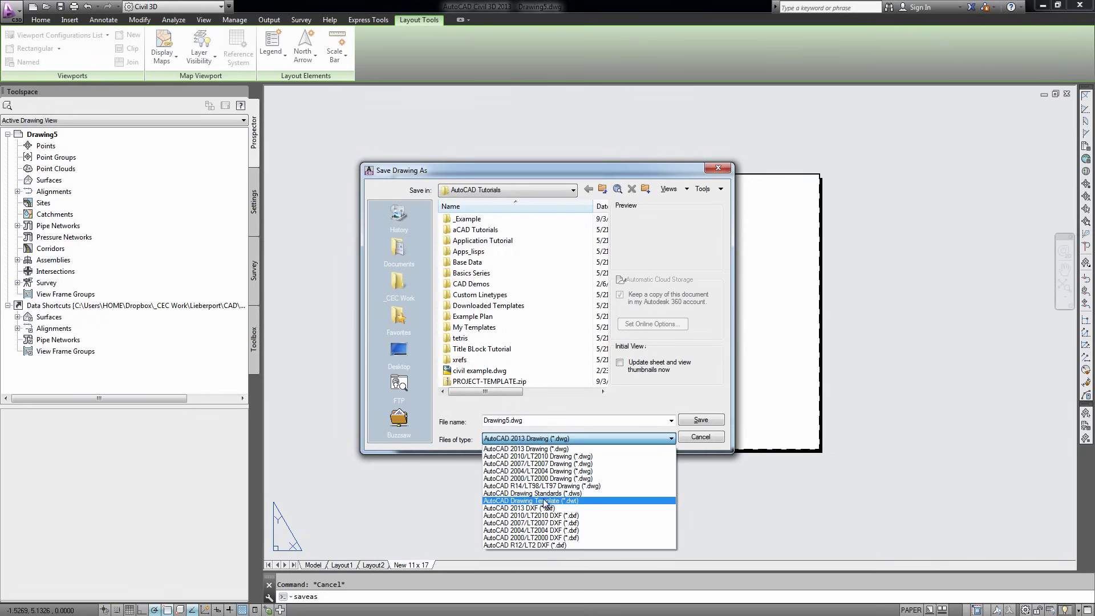
{"action": "left_click", "coordinate": [758, 416]}
{"action": "left_click", "coordinate": [707, 423]}
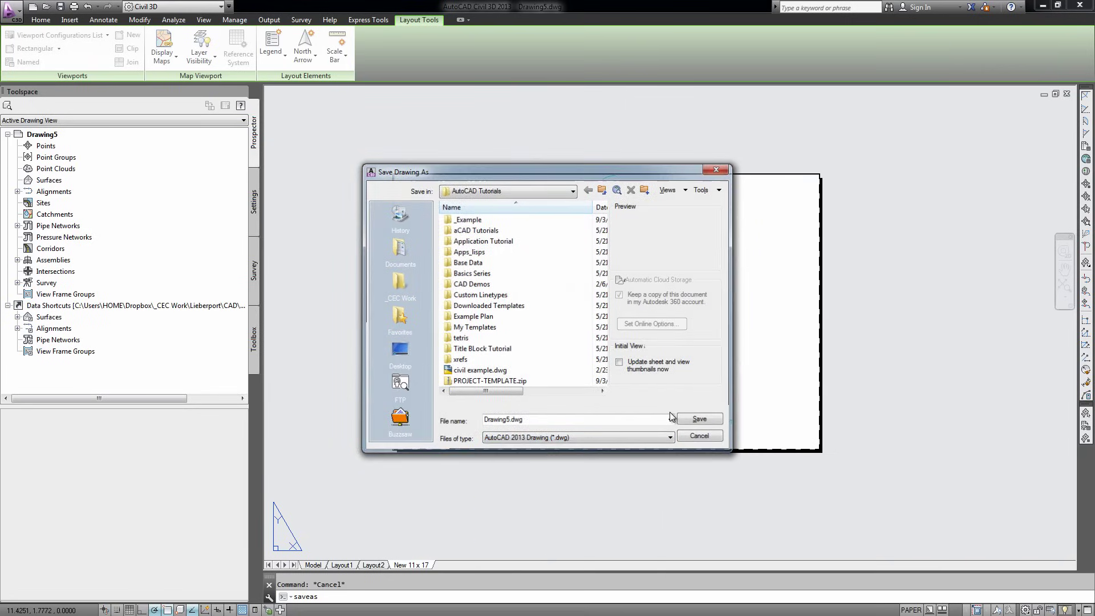
{"action": "left_click", "coordinate": [553, 506]}
{"action": "key", "text": "Escape"}
{"action": "middle_click_drag", "start_coordinate": [489, 489], "coordinate": [501, 420]}
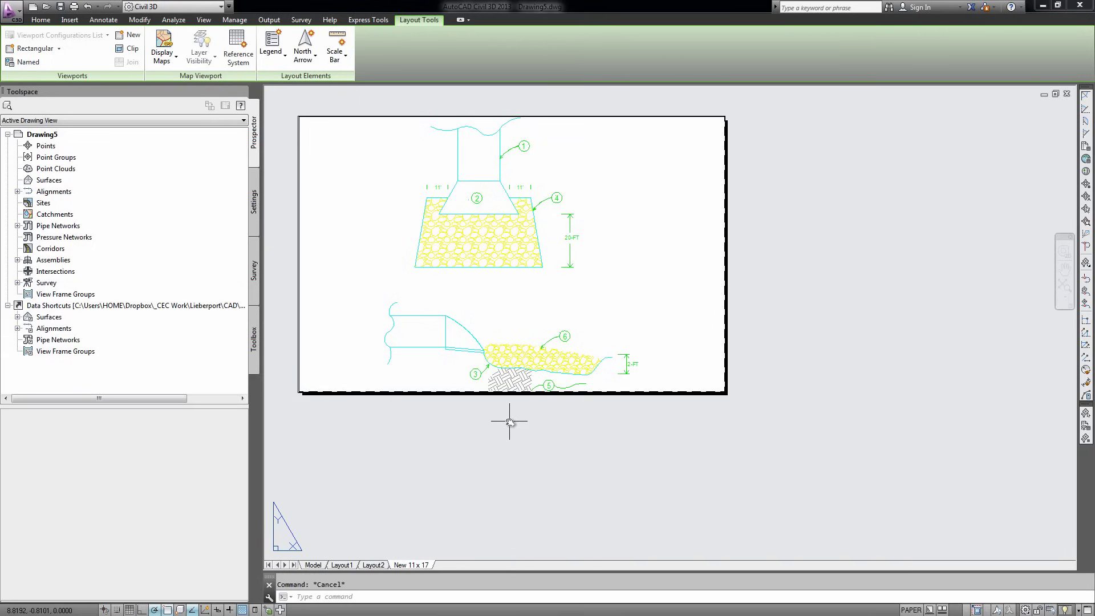
{"action": "left_click", "coordinate": [499, 446]}
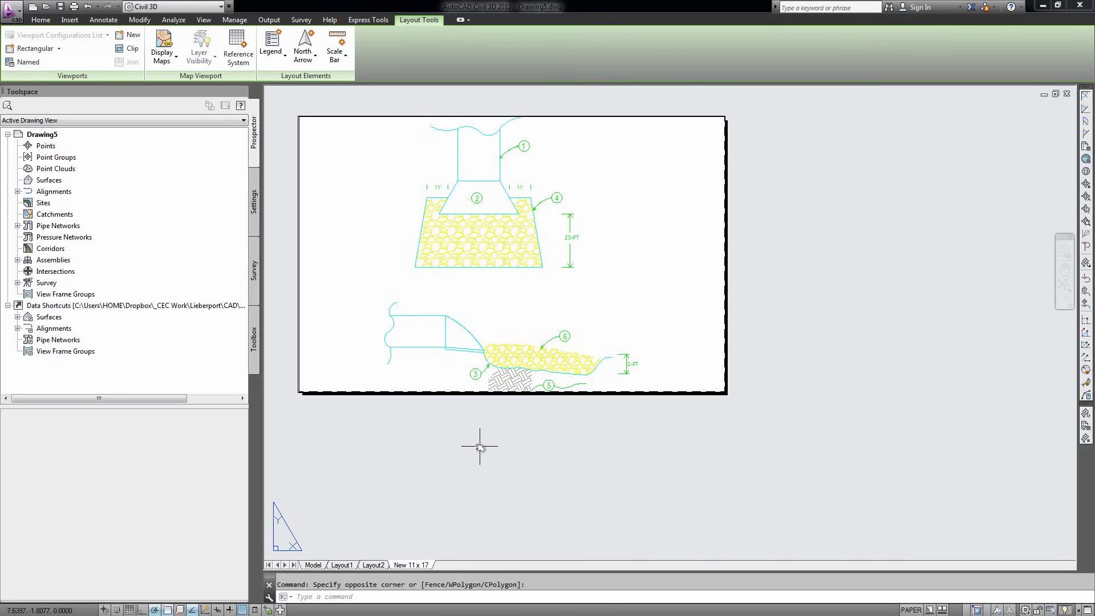
{"action": "middle_click_drag", "start_coordinate": [479, 442], "coordinate": [492, 452]}
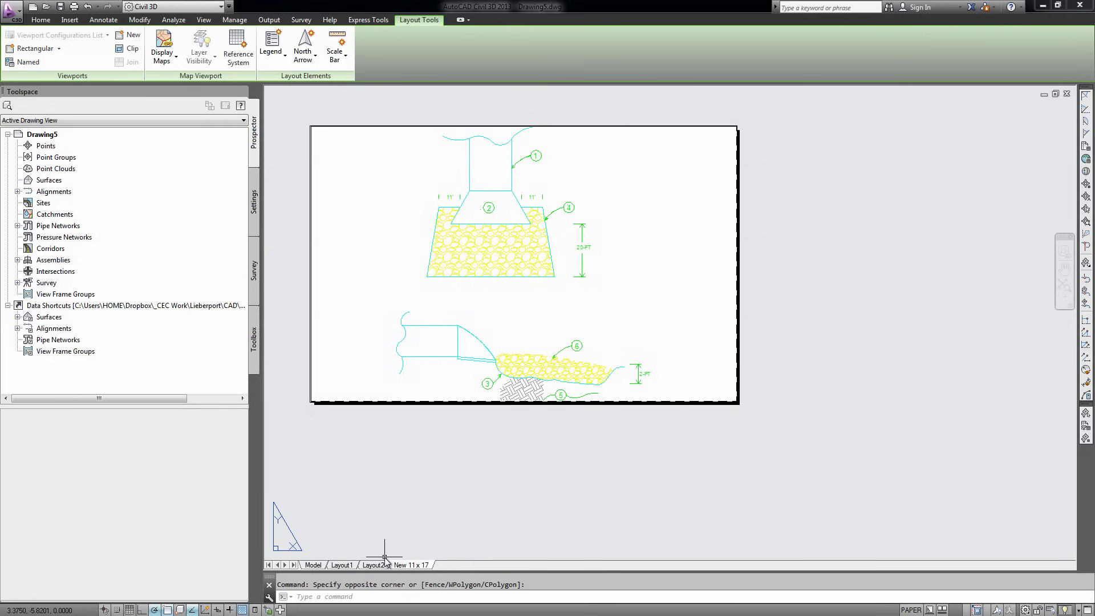
Use the layout tab's From template option to open CBCD_Standard Template.dwt.
{"action": "right_click", "coordinate": [425, 570]}
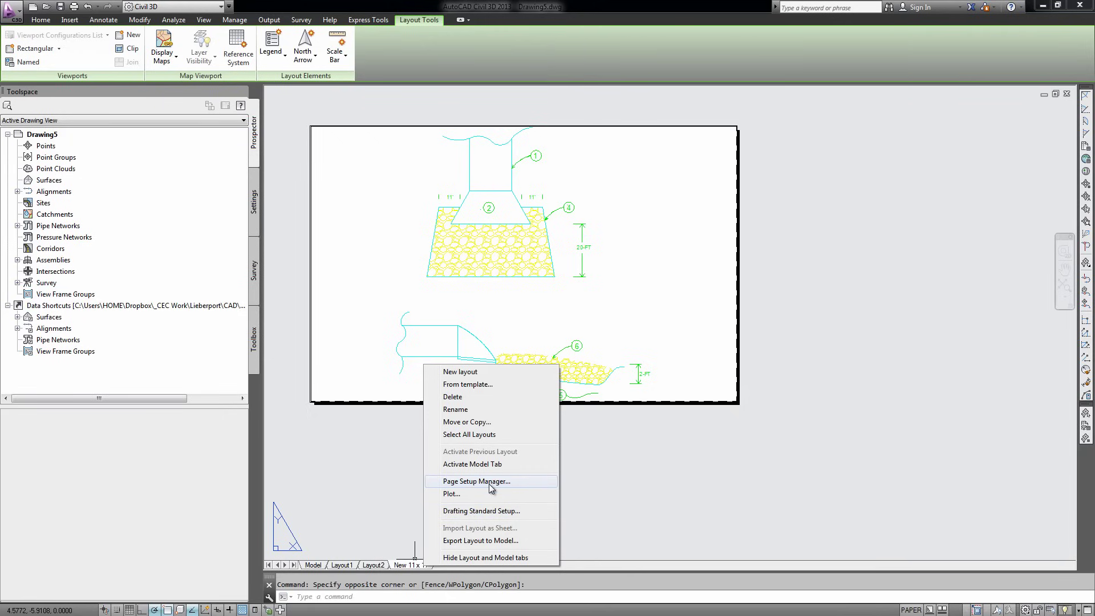
{"action": "right_click", "coordinate": [402, 566]}
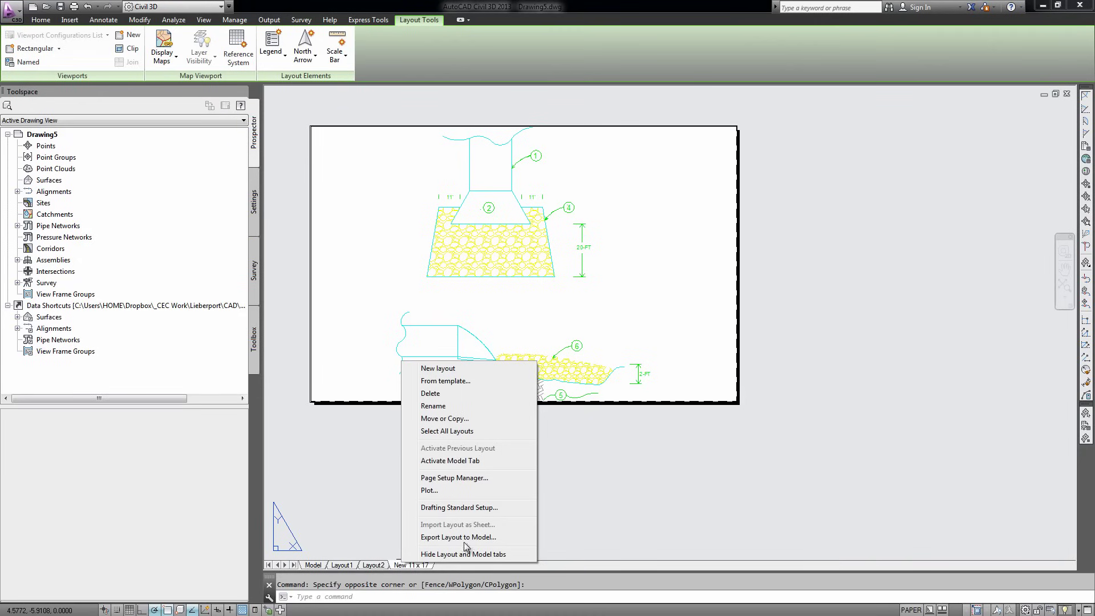
{"action": "left_click", "coordinate": [439, 383]}
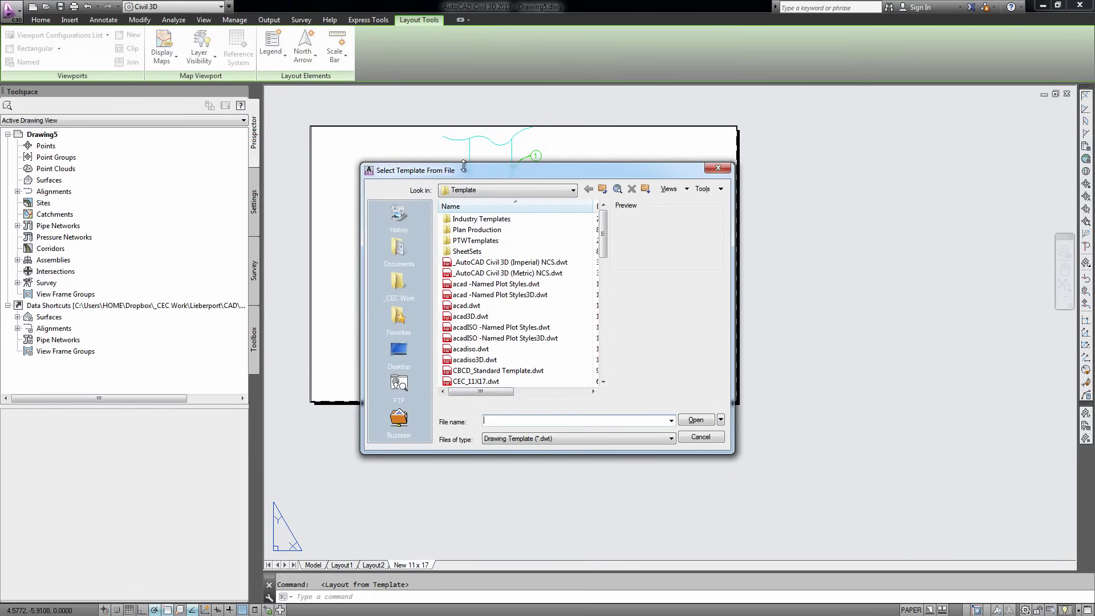
{"action": "mouse_move", "coordinate": [463, 165]}
{"action": "left_mouse_down"}
{"action": "mouse_move", "coordinate": [463, 155]}
{"action": "mouse_move", "coordinate": [260, 125]}
{"action": "left_mouse_up"}
{"action": "left_click", "coordinate": [496, 361]}
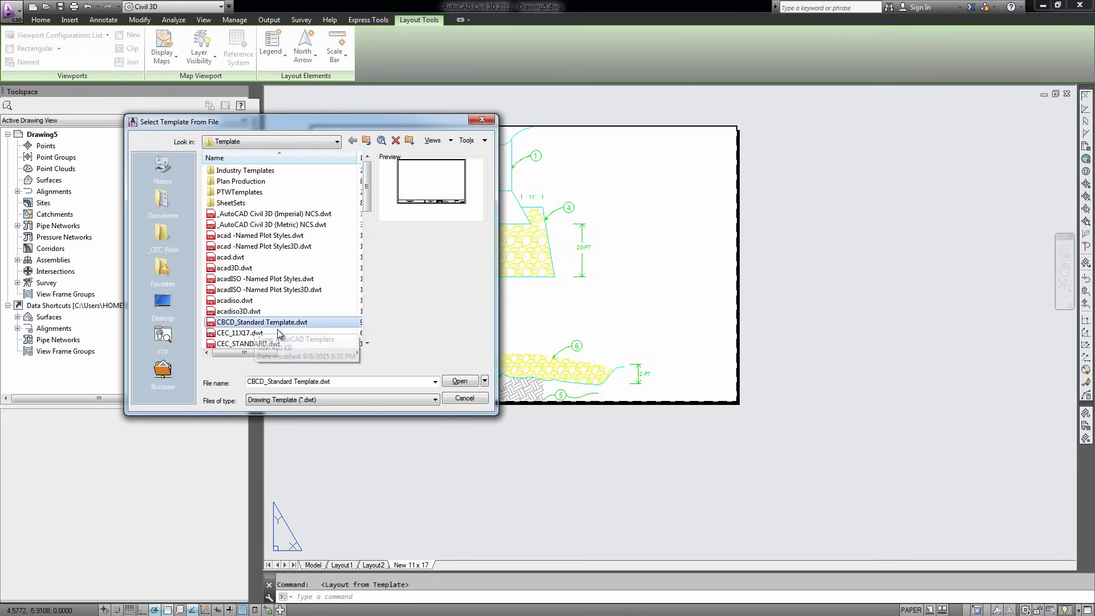
{"action": "left_click", "coordinate": [454, 382]}
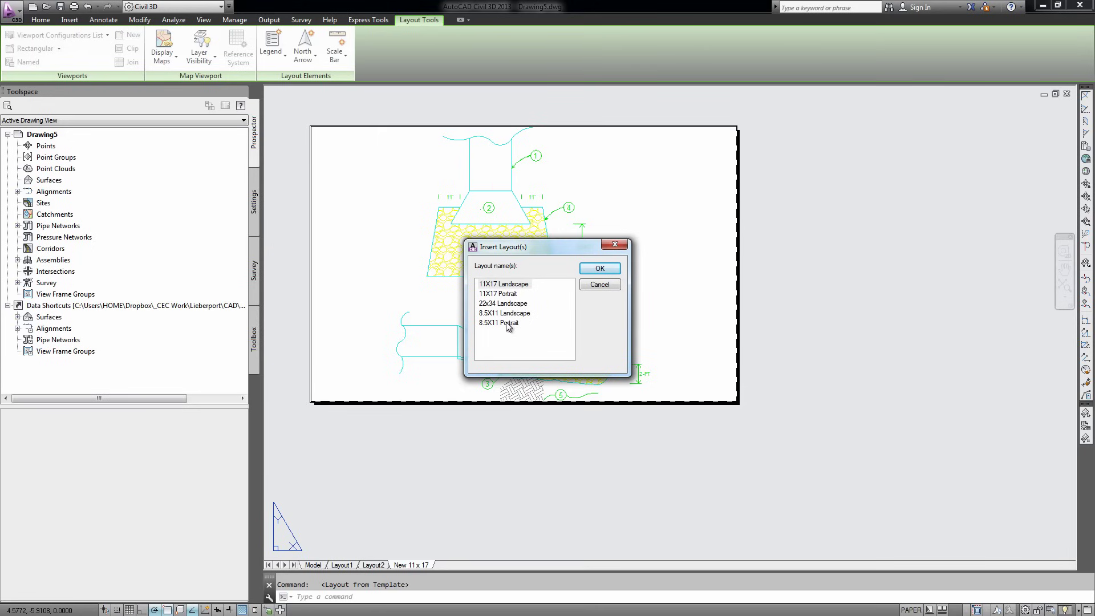
Choose 11X17 Landscape from the template's layout list and insert it.
{"action": "left_click_drag", "start_coordinate": [482, 250], "coordinate": [165, 186]}
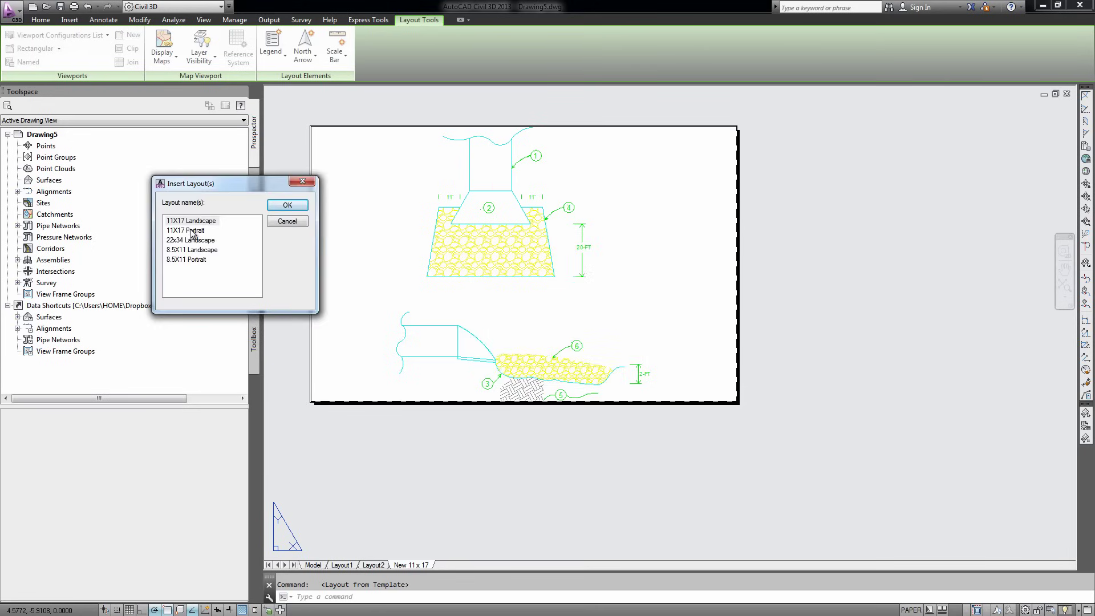
{"action": "left_click", "coordinate": [191, 222]}
{"action": "left_click", "coordinate": [189, 249]}
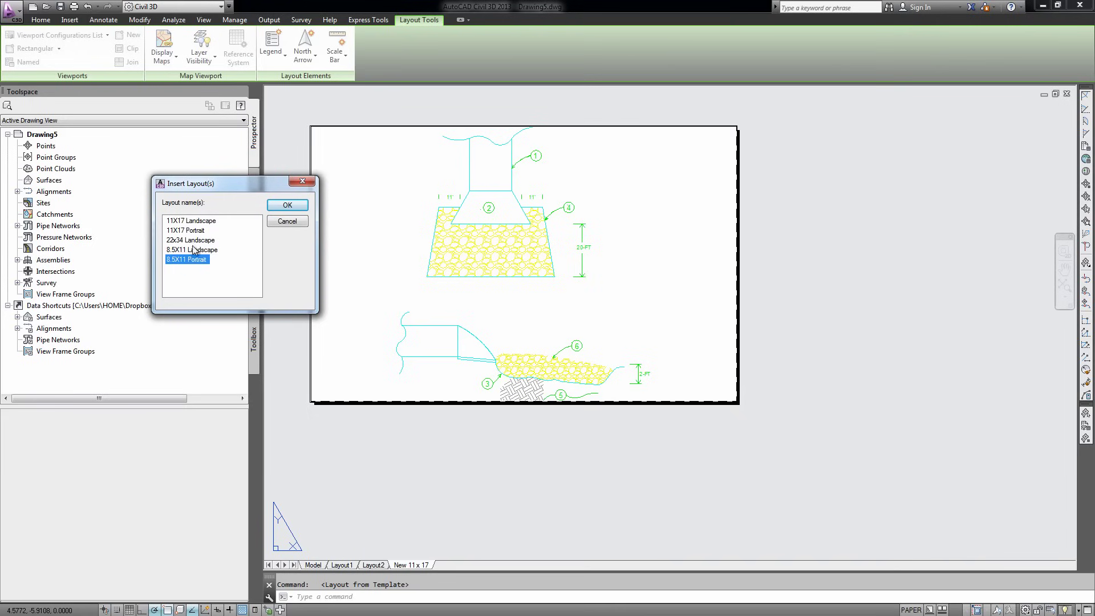
{"action": "left_click", "coordinate": [198, 231]}
{"action": "left_click", "coordinate": [201, 220]}
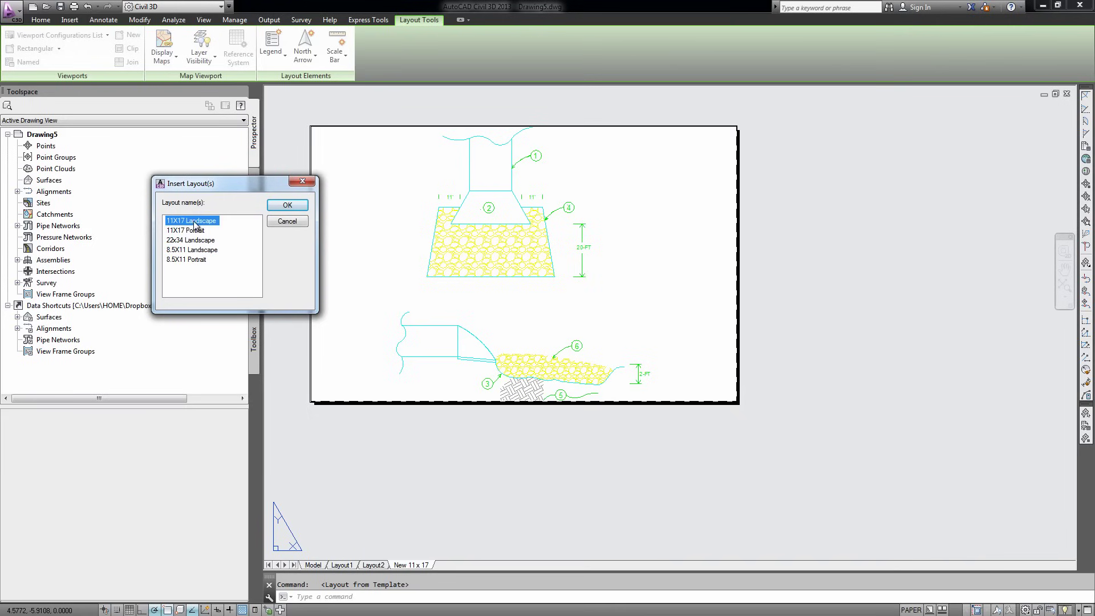
{"action": "left_click", "coordinate": [286, 206]}
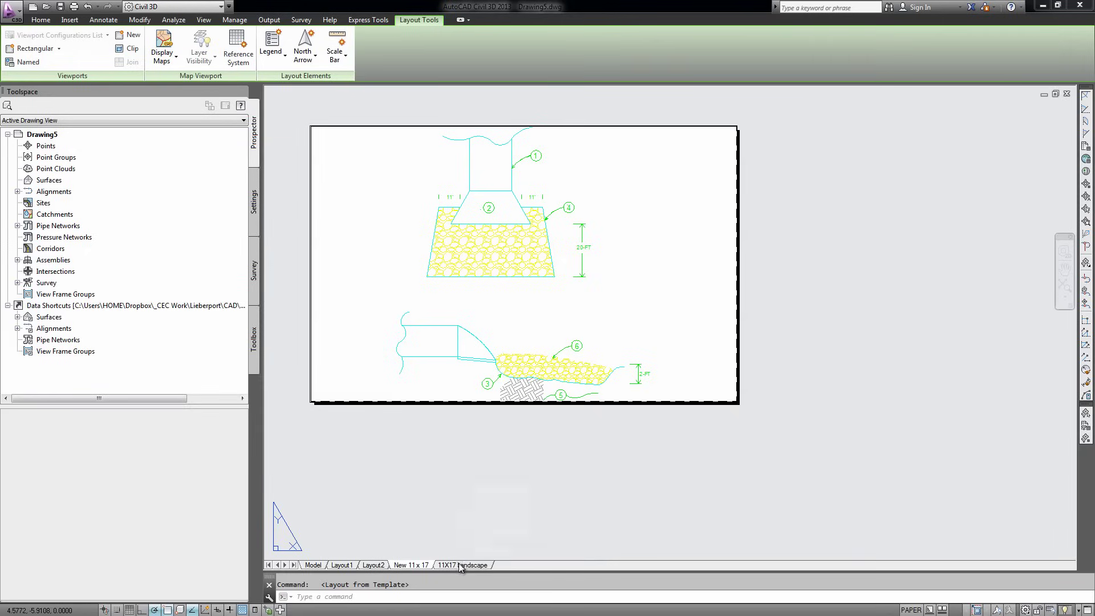
Switch to the 11X17 Landscape layout and pan its title-block sheet into view.
{"action": "left_click", "coordinate": [446, 564]}
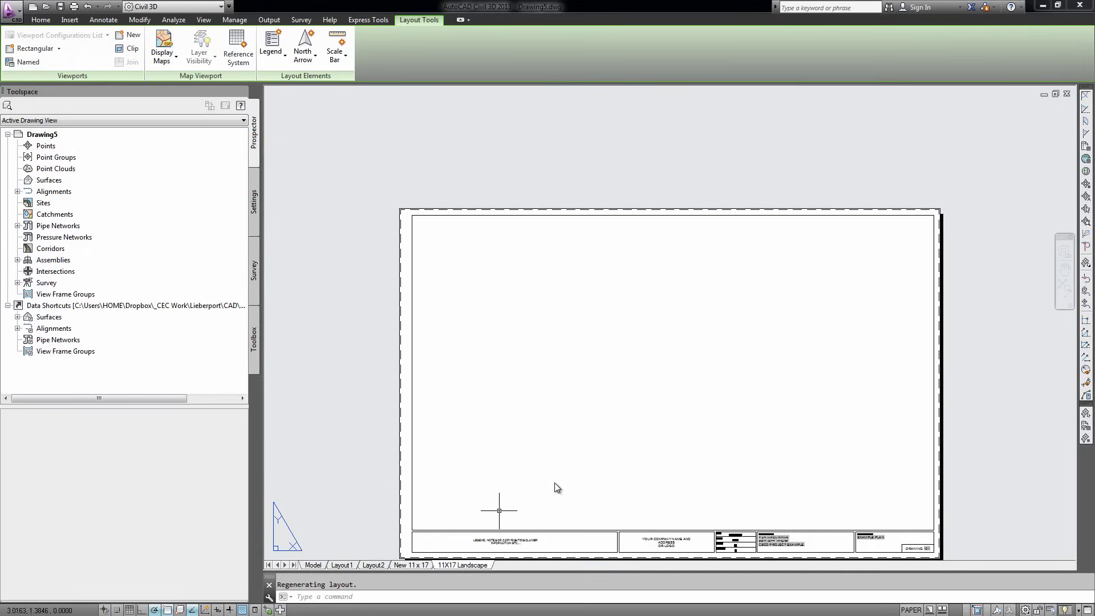
{"action": "middle_click_drag", "start_coordinate": [502, 509], "coordinate": [408, 391]}
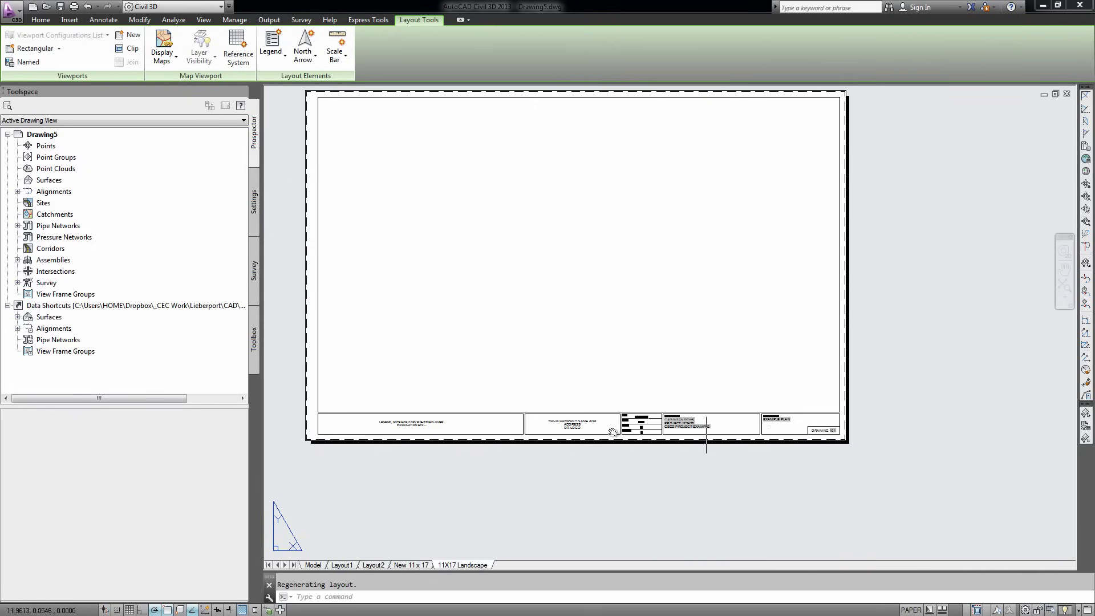
{"action": "scroll", "coordinate": [614, 433], "scroll_direction": "up", "scroll_amount": 1}
{"action": "scroll", "coordinate": [557, 422], "scroll_direction": "up", "scroll_amount": 2}
{"action": "scroll", "coordinate": [673, 453], "scroll_direction": "up", "scroll_amount": 1}
{"action": "scroll", "coordinate": [672, 452], "scroll_direction": "down", "scroll_amount": 2}
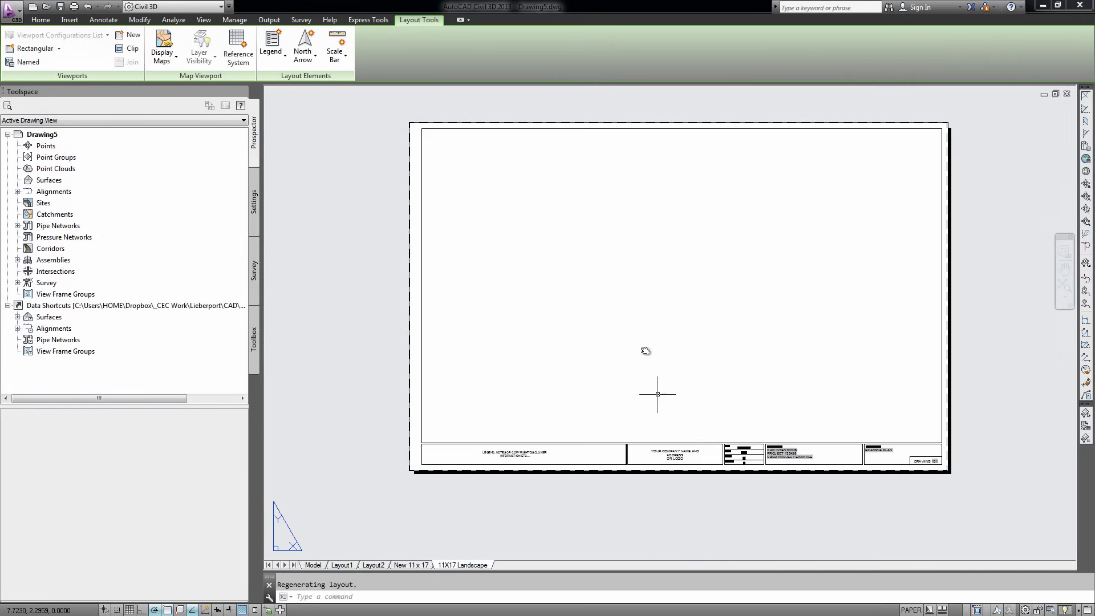
{"action": "left_click", "coordinate": [645, 351]}
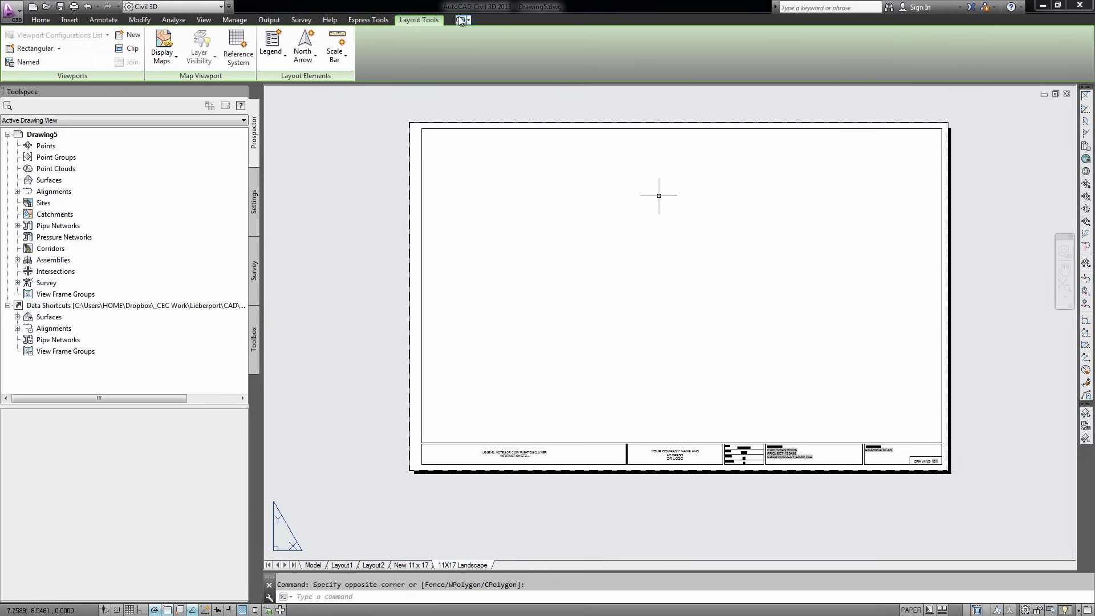
Draw a rectangular viewport from the sheet's top-left to just above the title block, zoomed out inside.
{"action": "left_click", "coordinate": [48, 52]}
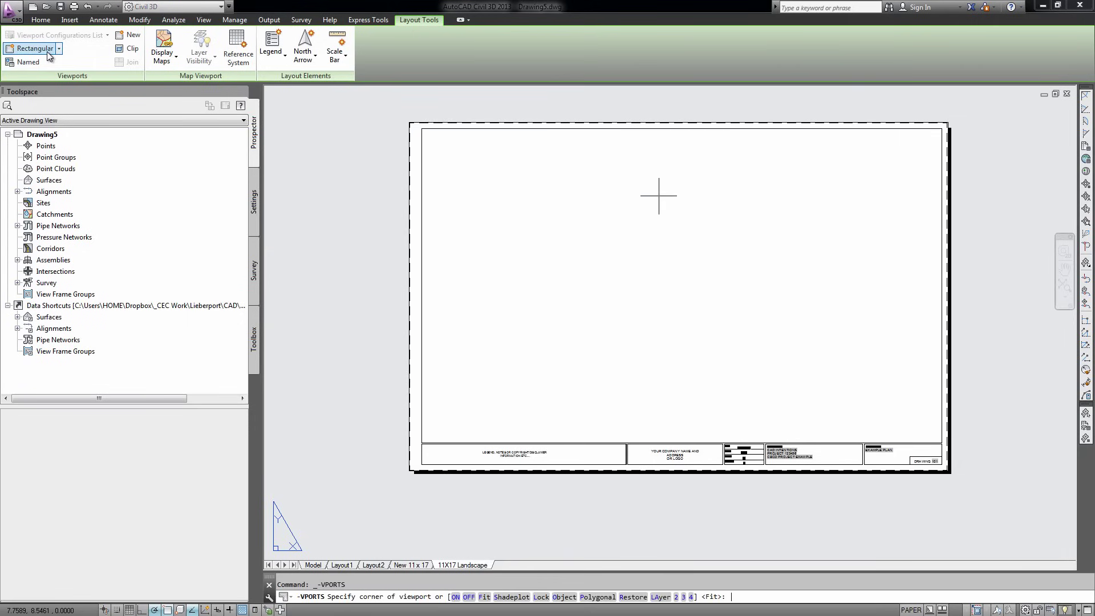
{"action": "left_click", "coordinate": [422, 131]}
{"action": "left_click", "coordinate": [943, 443]}
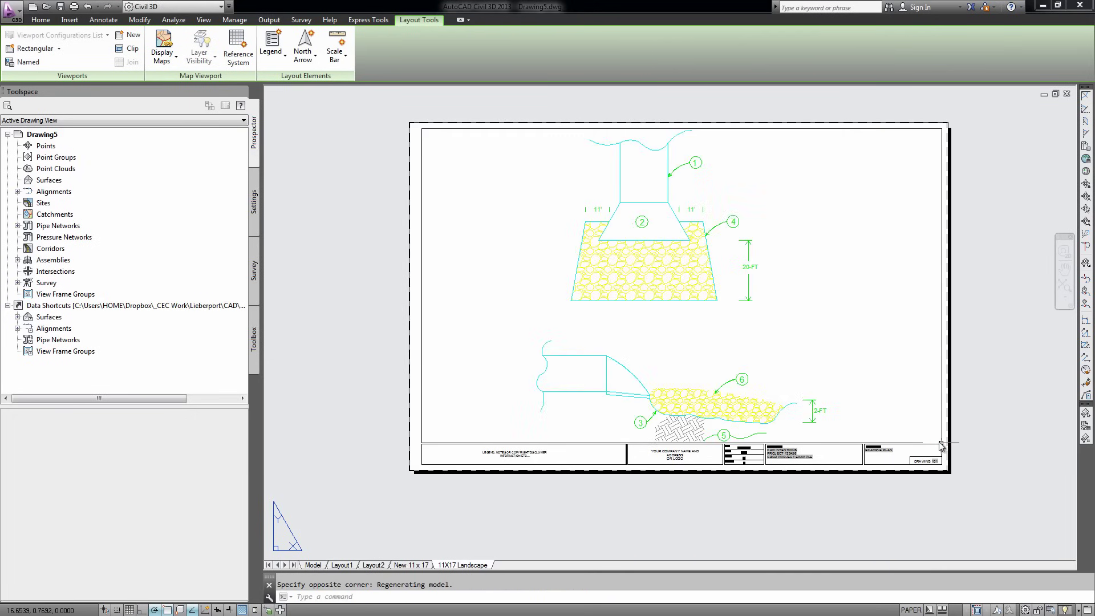
{"action": "left_click", "coordinate": [696, 310]}
{"action": "double_click", "coordinate": [698, 338]}
{"action": "scroll", "coordinate": [685, 326], "scroll_direction": "down", "scroll_amount": 1}
{"action": "scroll", "coordinate": [676, 342], "scroll_direction": "down", "scroll_amount": 1}
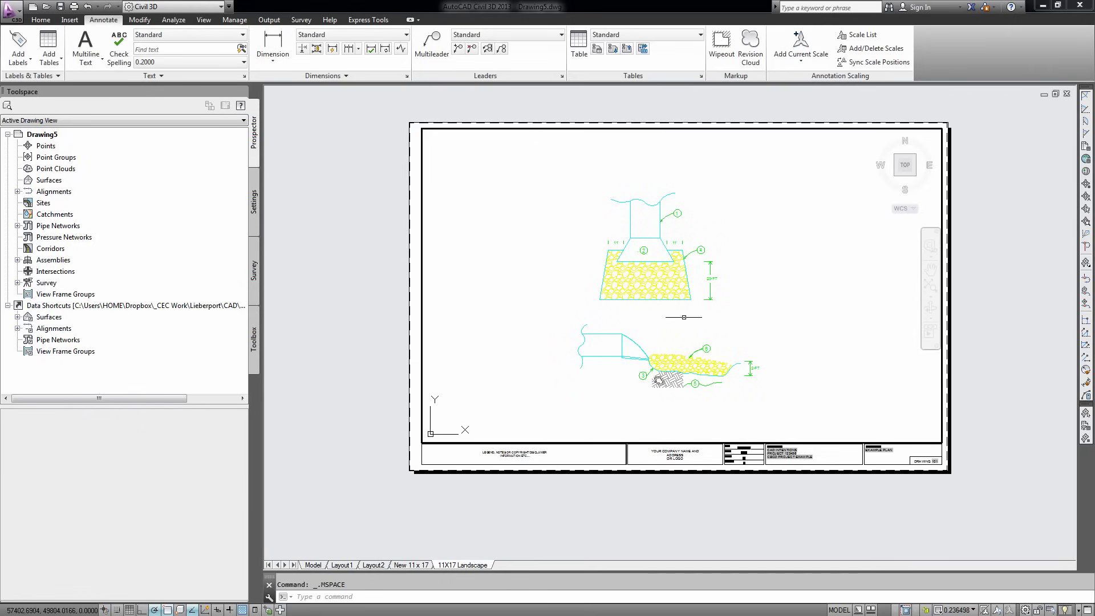
{"action": "double_click", "coordinate": [365, 360]}
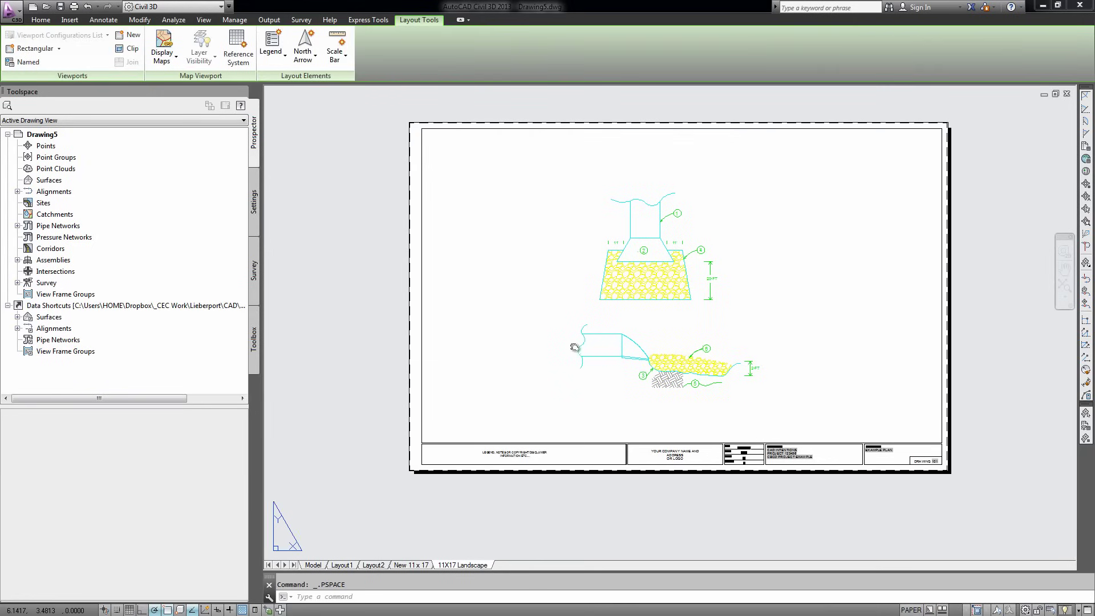
{"action": "middle_click_drag", "start_coordinate": [576, 348], "coordinate": [490, 340]}
{"action": "key", "text": "Escape"}
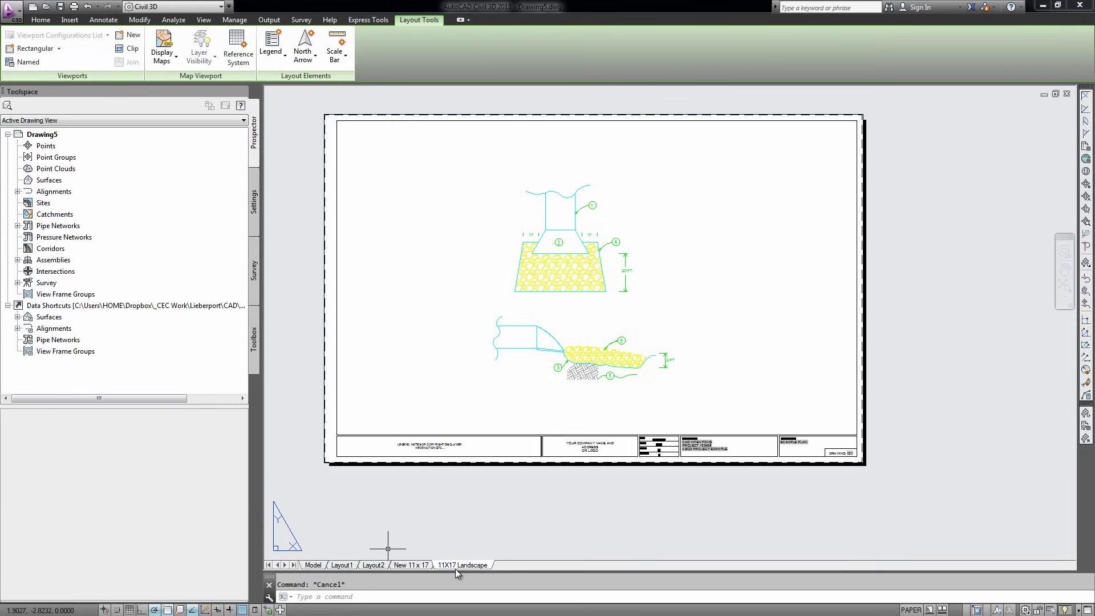
{"action": "left_click", "coordinate": [408, 518]}
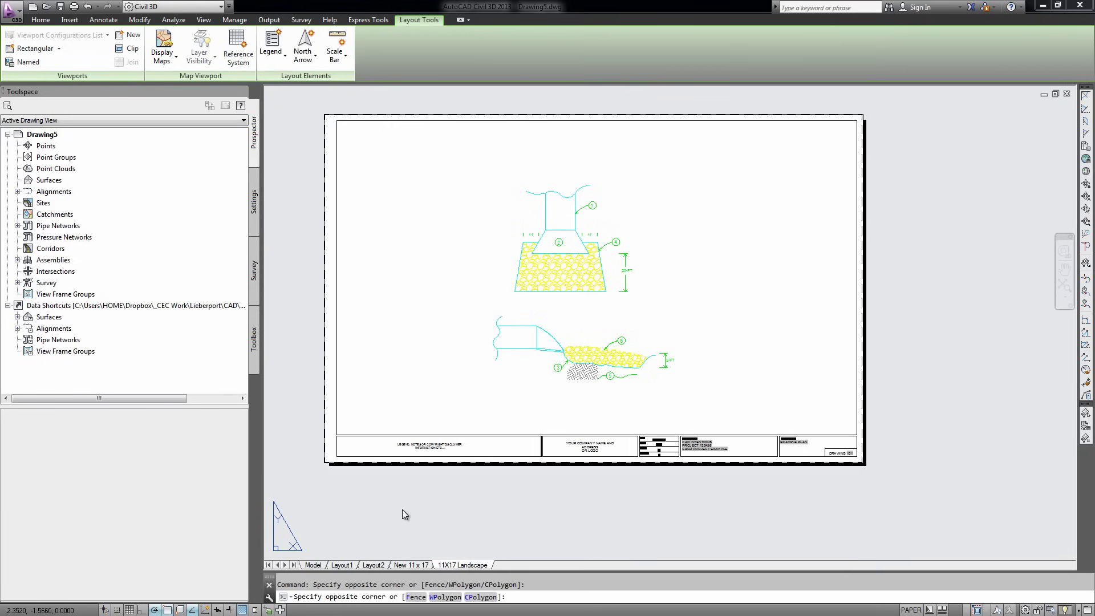
{"action": "left_click", "coordinate": [385, 502]}
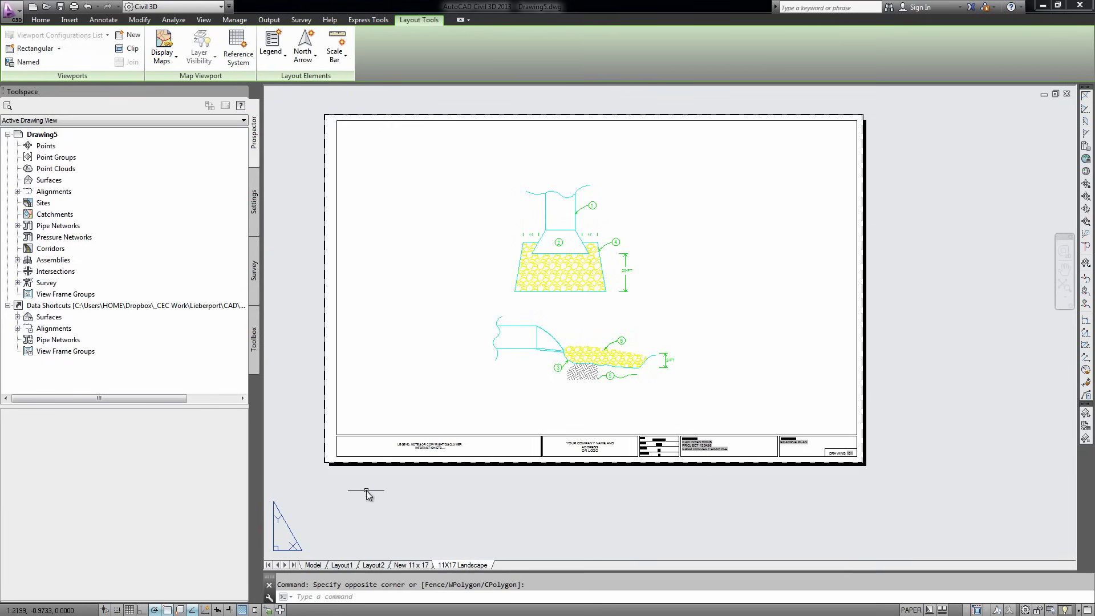
{"action": "left_click", "coordinate": [382, 508]}
{"action": "left_click", "coordinate": [327, 501]}
{"action": "left_click", "coordinate": [343, 502]}
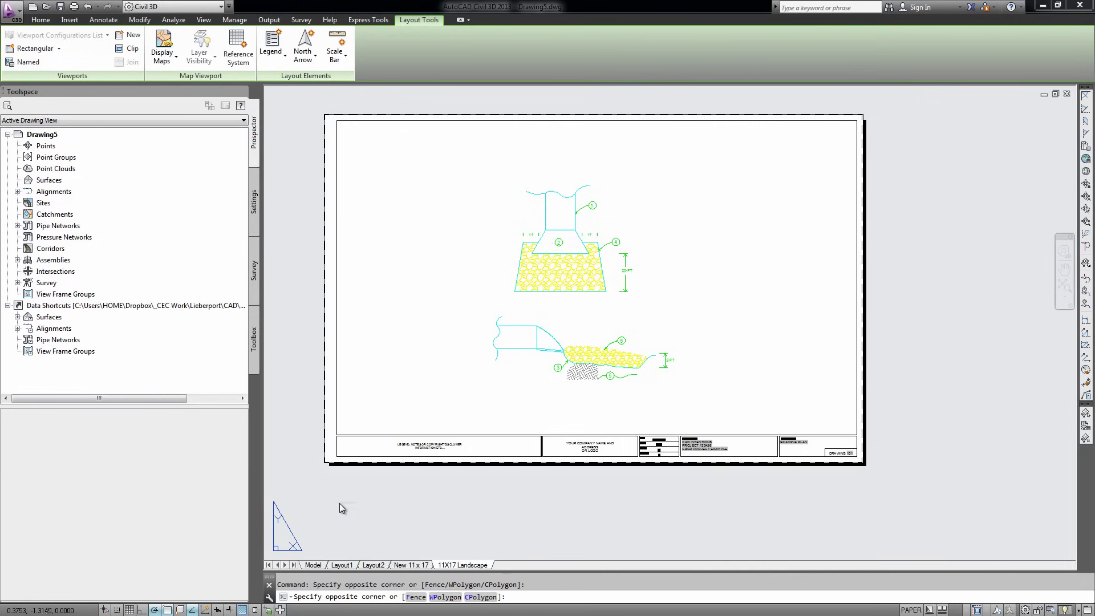
{"action": "left_click", "coordinate": [329, 481]}
{"action": "left_click", "coordinate": [352, 508]}
{"action": "left_click", "coordinate": [353, 509]}
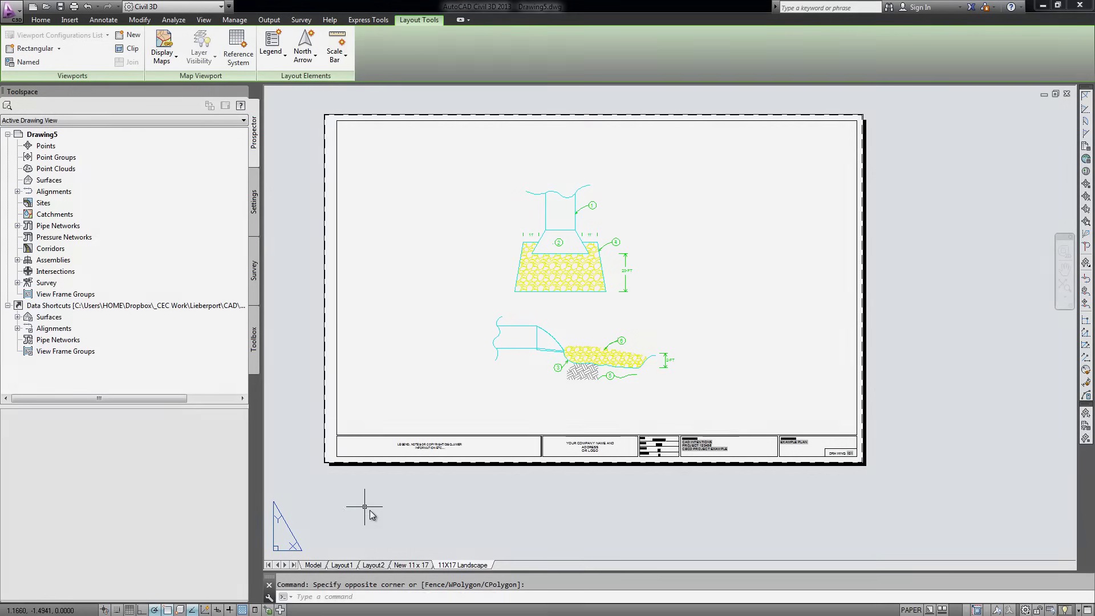